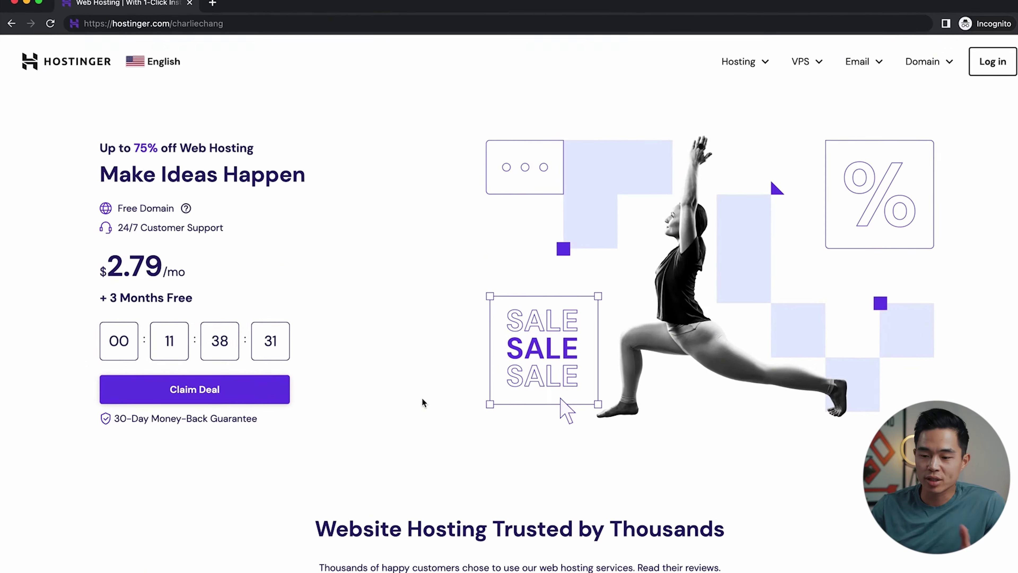
Step: Open the web hosting plan offers, compare their features, and add the Premium Web Hosting plan to the cart
{"action": "left_click", "coordinate": [189, 389]}
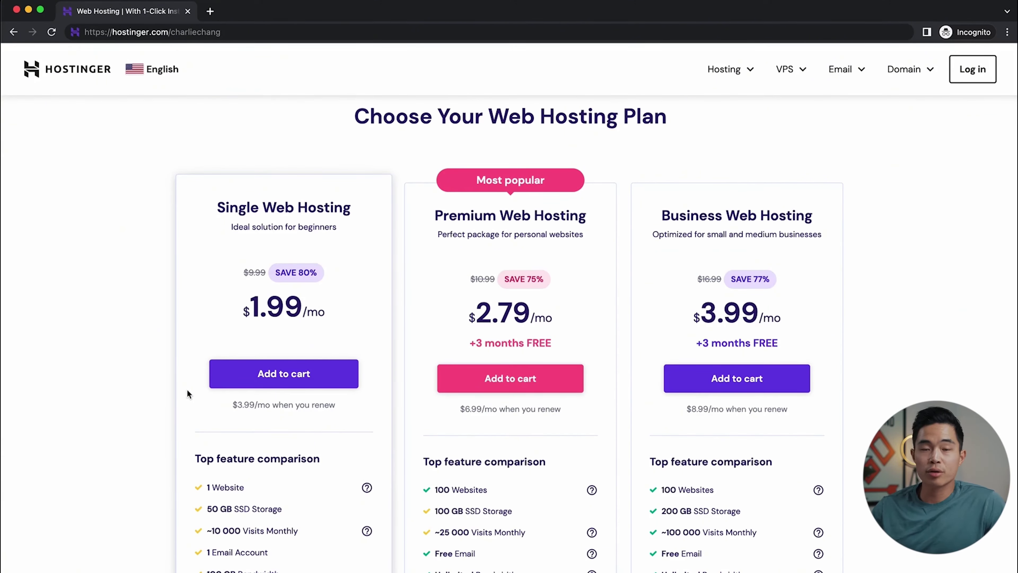
{"action": "scroll", "coordinate": [187, 389], "scroll_direction": "down", "scroll_amount": 2}
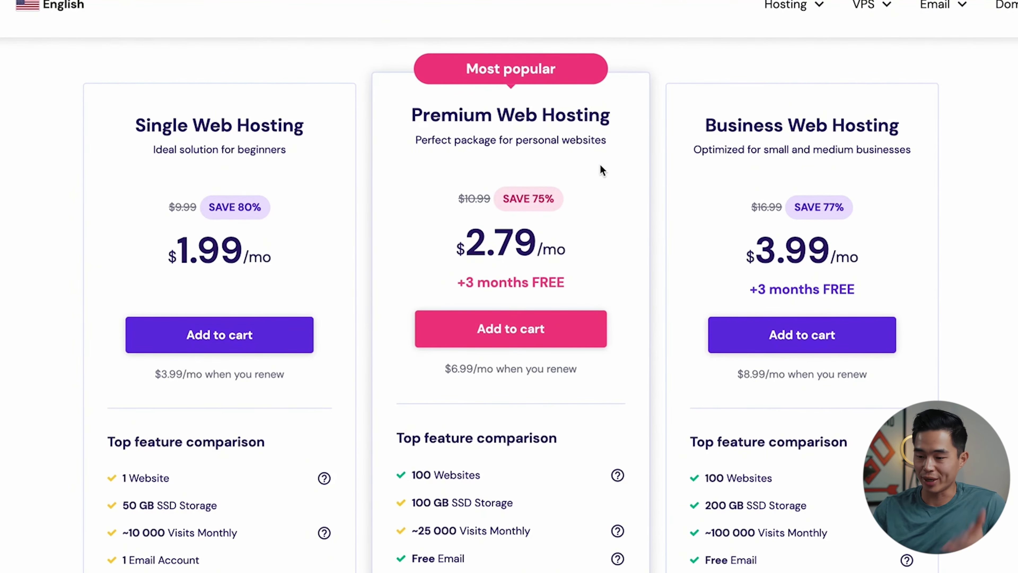
{"action": "scroll", "coordinate": [517, 436], "scroll_direction": "down", "scroll_amount": 1}
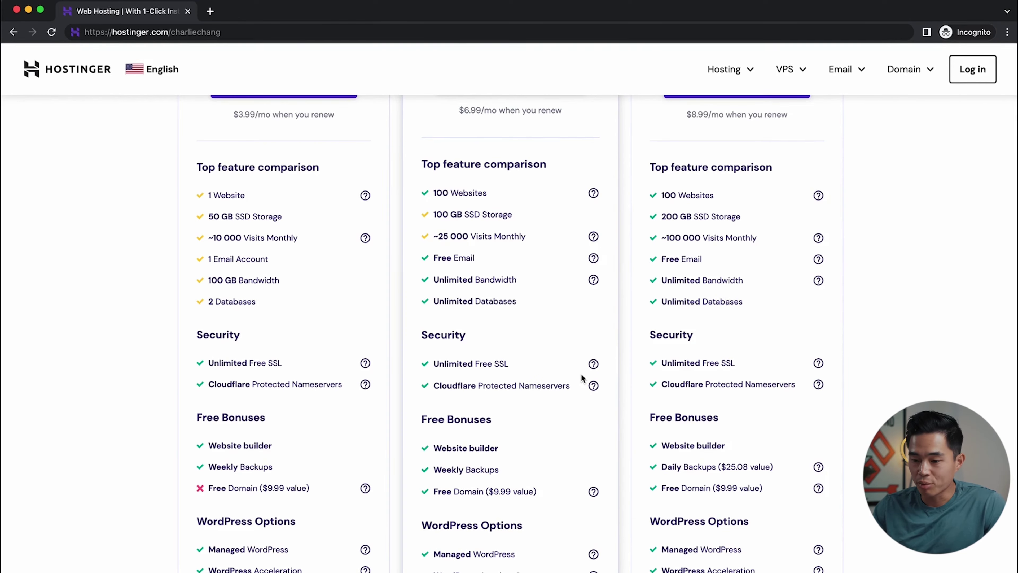
{"action": "scroll", "coordinate": [570, 395], "scroll_direction": "down", "scroll_amount": 2}
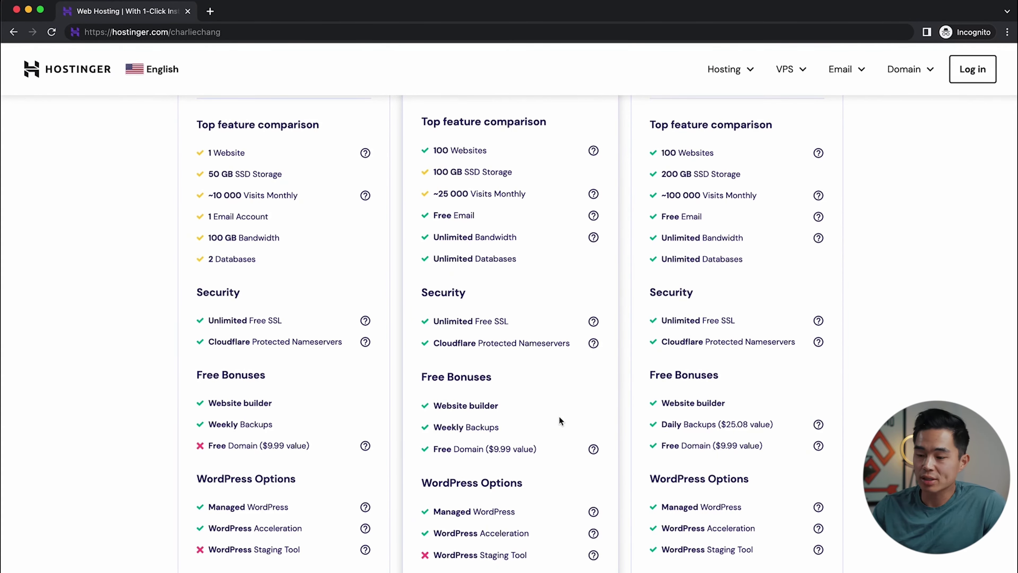
{"action": "scroll", "coordinate": [560, 421], "scroll_direction": "down", "scroll_amount": 4}
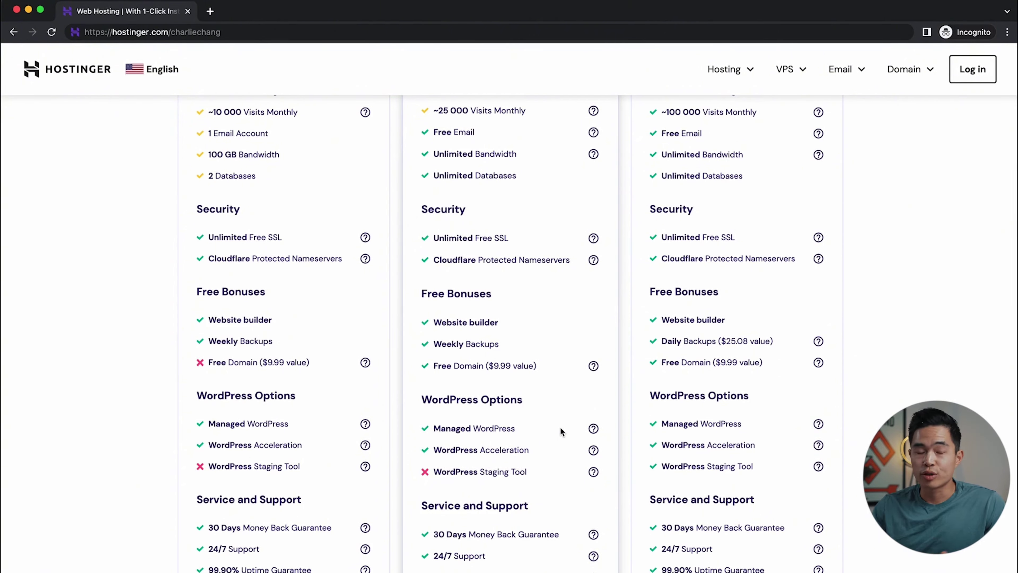
{"action": "scroll", "coordinate": [560, 428], "scroll_direction": "up", "scroll_amount": 15}
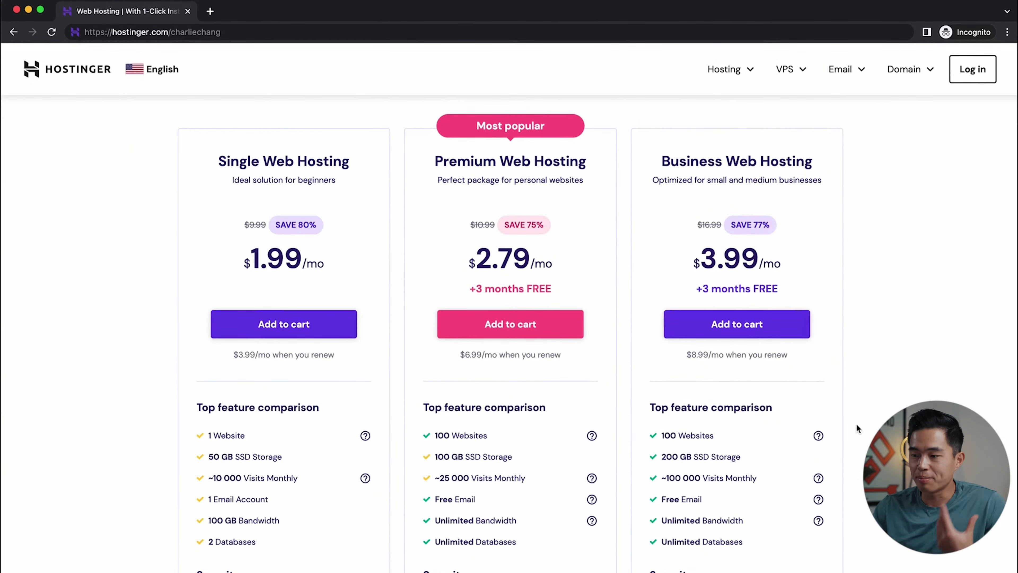
{"action": "scroll", "coordinate": [857, 425], "scroll_direction": "down", "scroll_amount": 2}
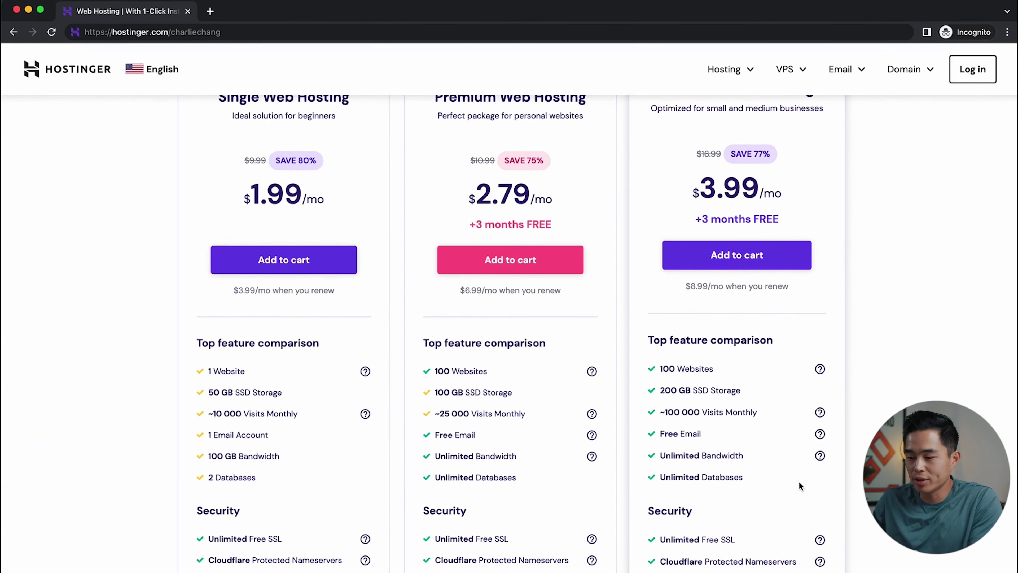
{"action": "scroll", "coordinate": [578, 231], "scroll_direction": "up", "scroll_amount": 3}
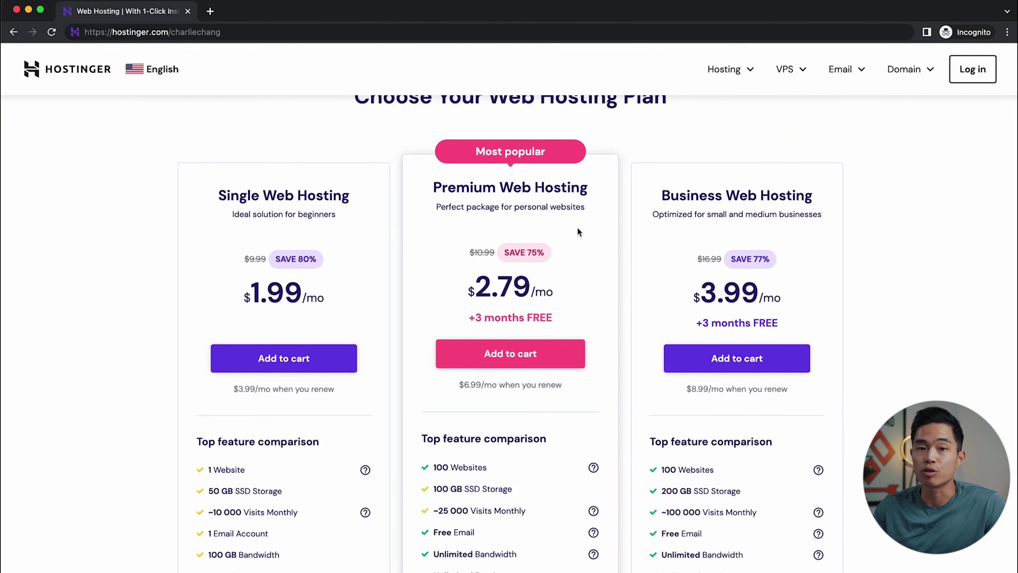
{"action": "left_click", "coordinate": [511, 353]}
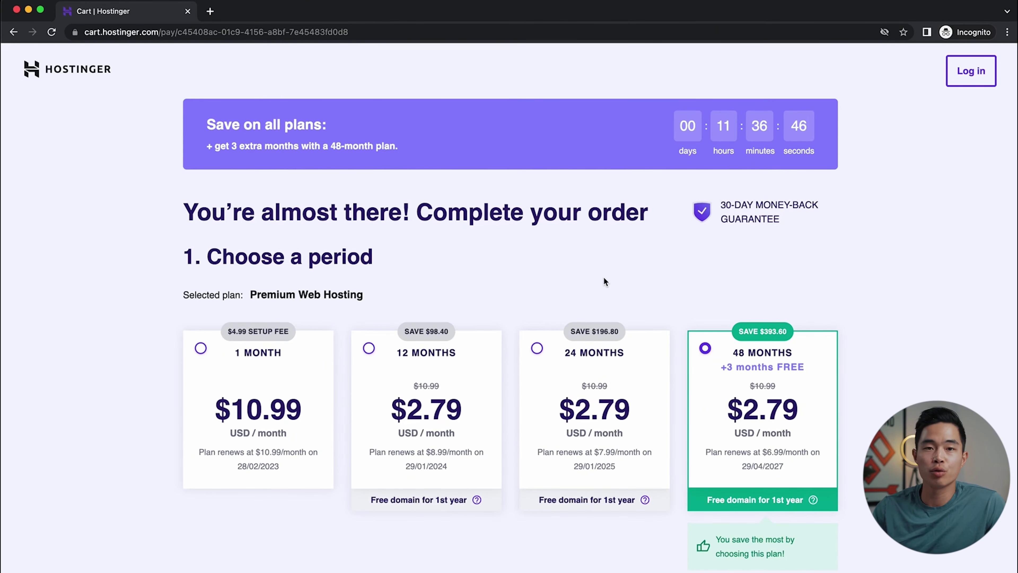
Step: Review the billing periods, keep the 48-month option, and fill in the account's email address
{"action": "scroll", "coordinate": [604, 280], "scroll_direction": "down", "scroll_amount": 2}
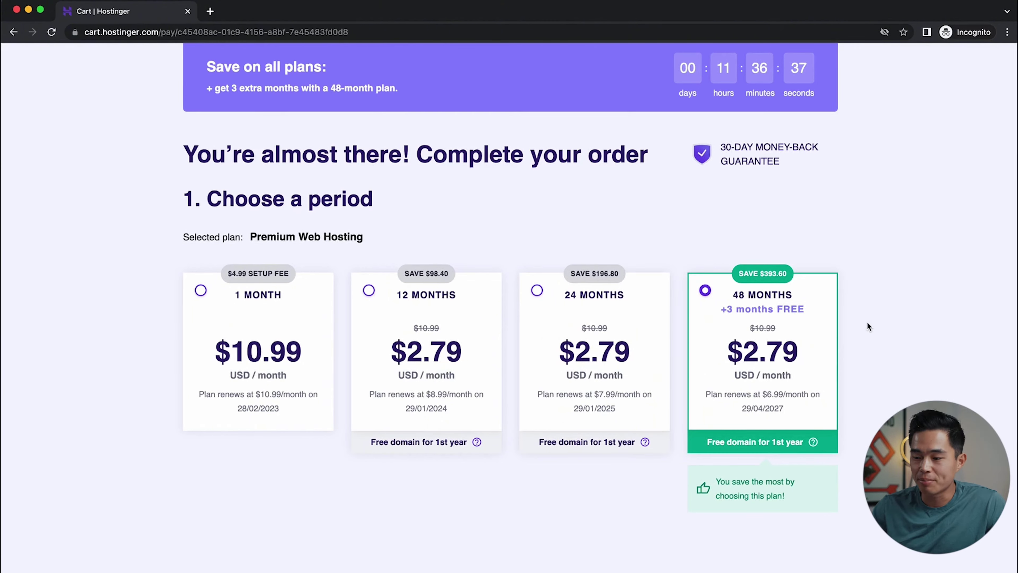
{"action": "scroll", "coordinate": [867, 323], "scroll_direction": "down", "scroll_amount": 2}
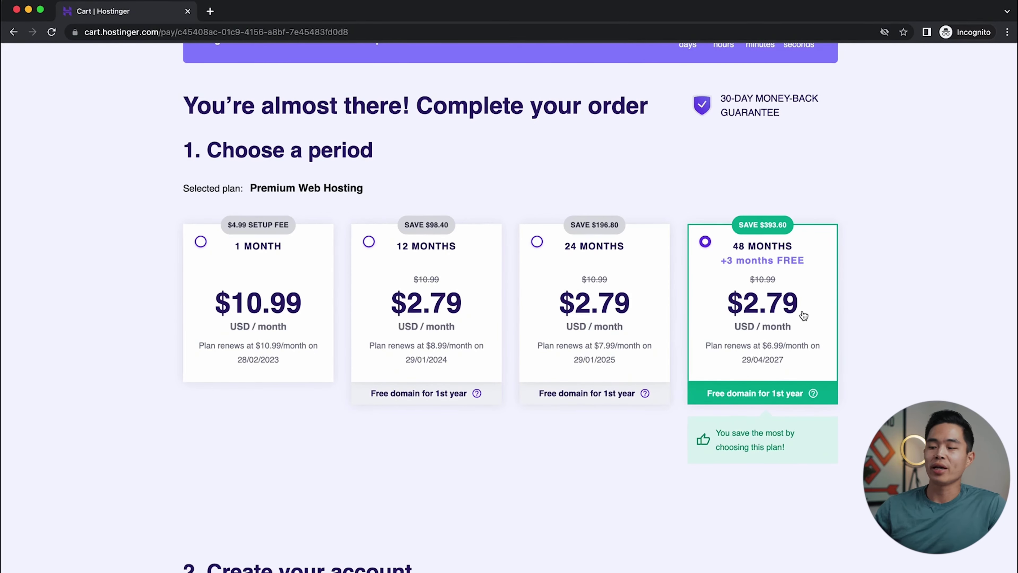
{"action": "scroll", "coordinate": [804, 316], "scroll_direction": "down", "scroll_amount": 1}
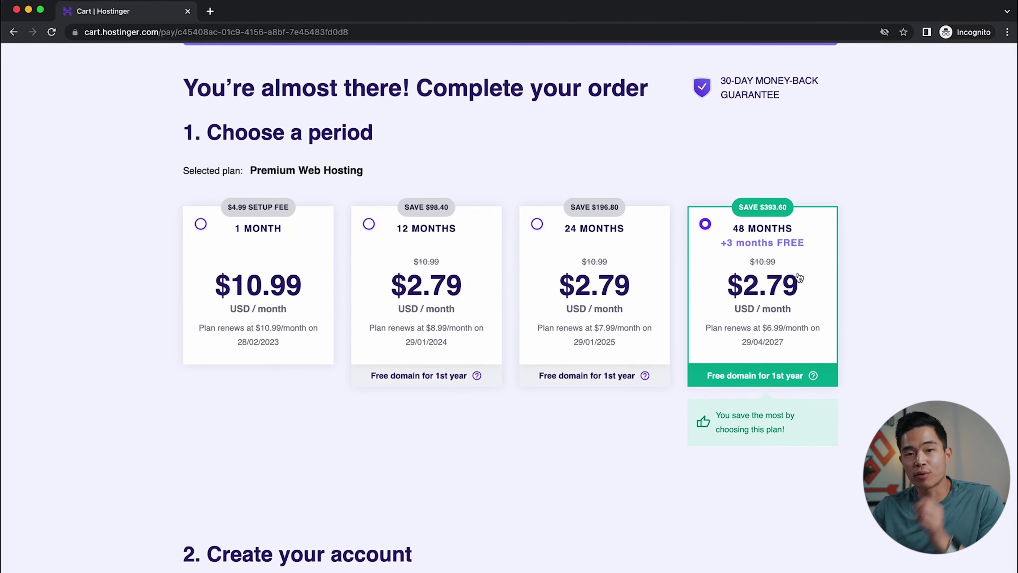
{"action": "scroll", "coordinate": [859, 311], "scroll_direction": "down", "scroll_amount": 5}
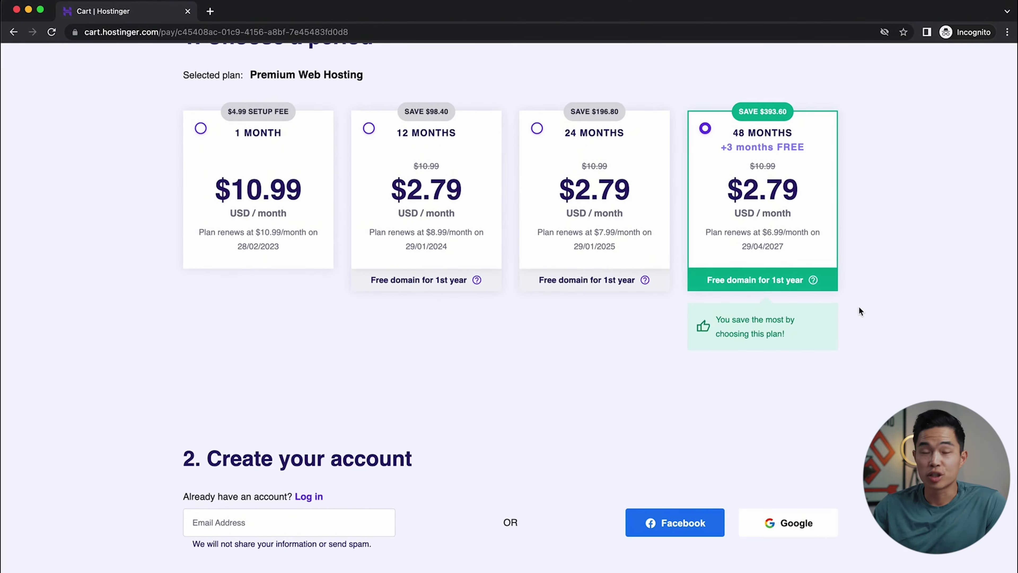
{"action": "scroll", "coordinate": [859, 311], "scroll_direction": "down", "scroll_amount": 15}
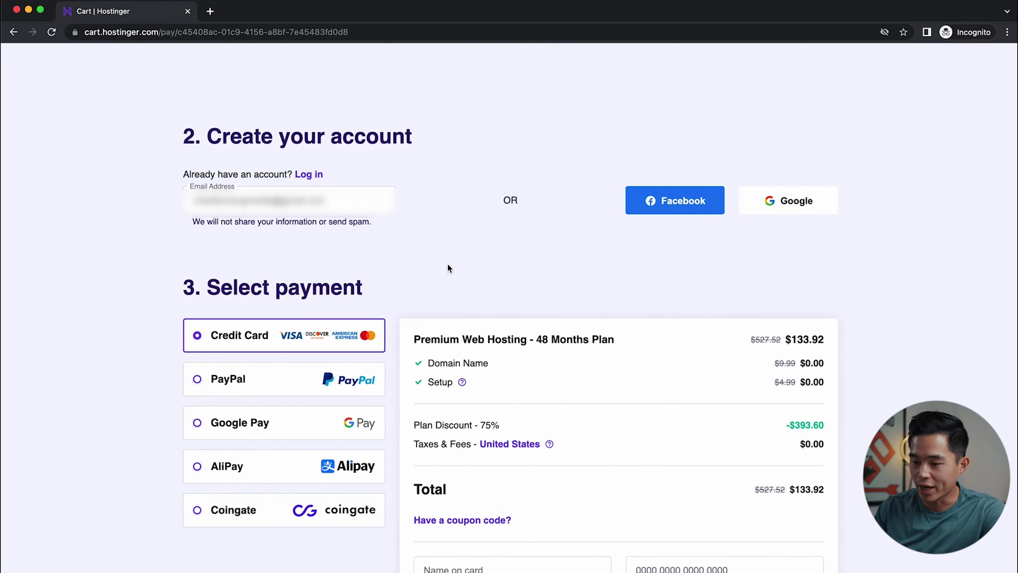
Step: Apply the coupon code CHARLIECHANG to the 48-month Premium Web Hosting order
{"action": "scroll", "coordinate": [448, 268], "scroll_direction": "down", "scroll_amount": 9}
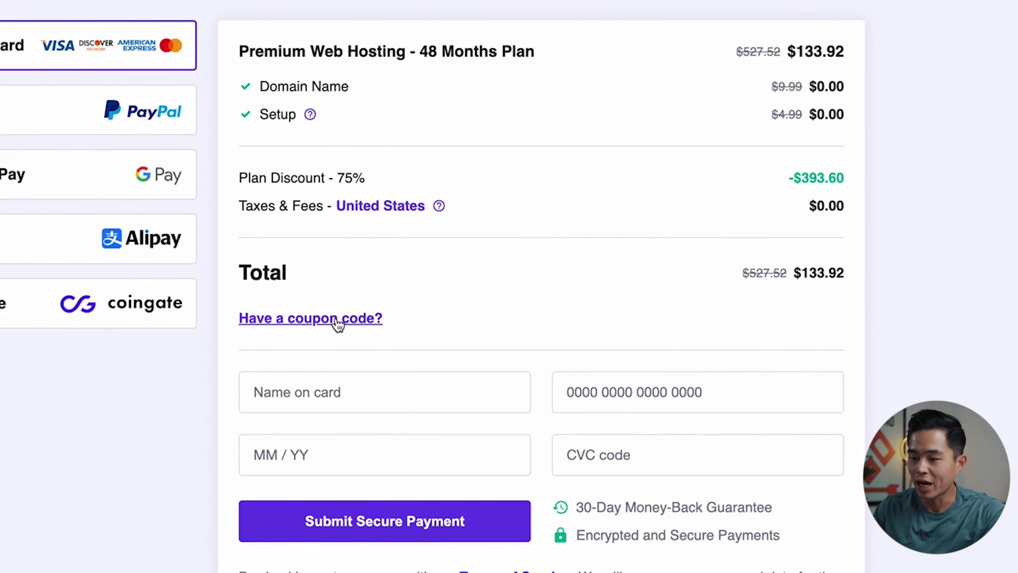
{"action": "left_click", "coordinate": [340, 323]}
{"action": "left_click", "coordinate": [418, 364]}
{"action": "type", "text": "CHARLIECHANG"}
{"action": "left_click", "coordinate": [673, 380]}
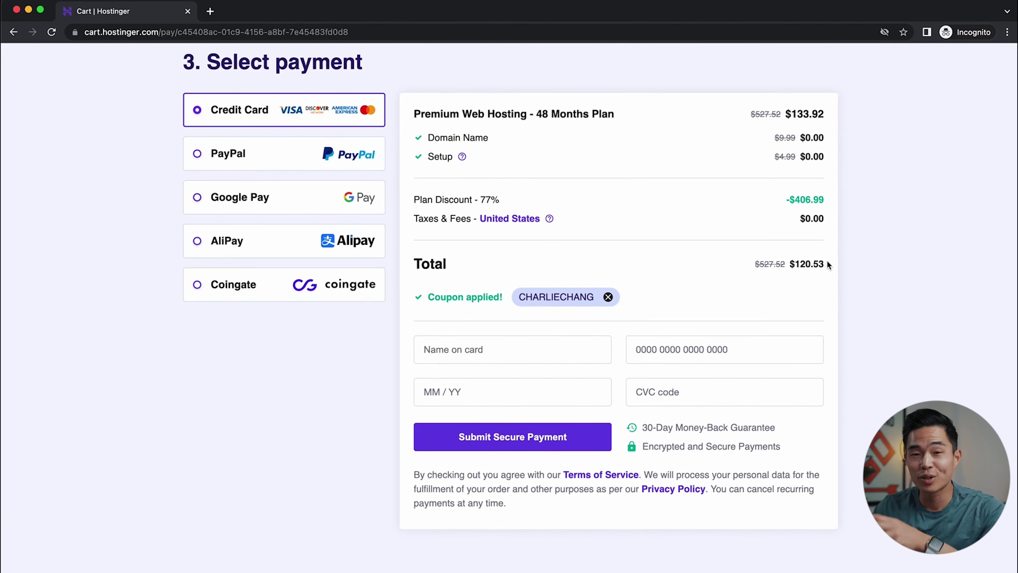
{"action": "scroll", "coordinate": [828, 264], "scroll_direction": "down", "scroll_amount": 1}
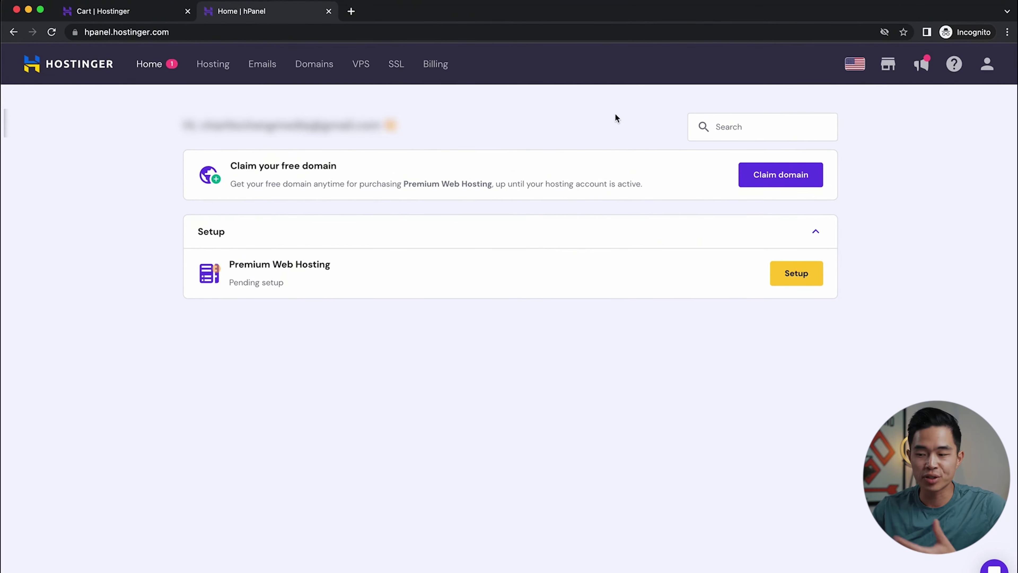
Step: Check the availability of charliepassiveincomeblog with the .com extension and claim it as the free domain
{"action": "left_click", "coordinate": [787, 173]}
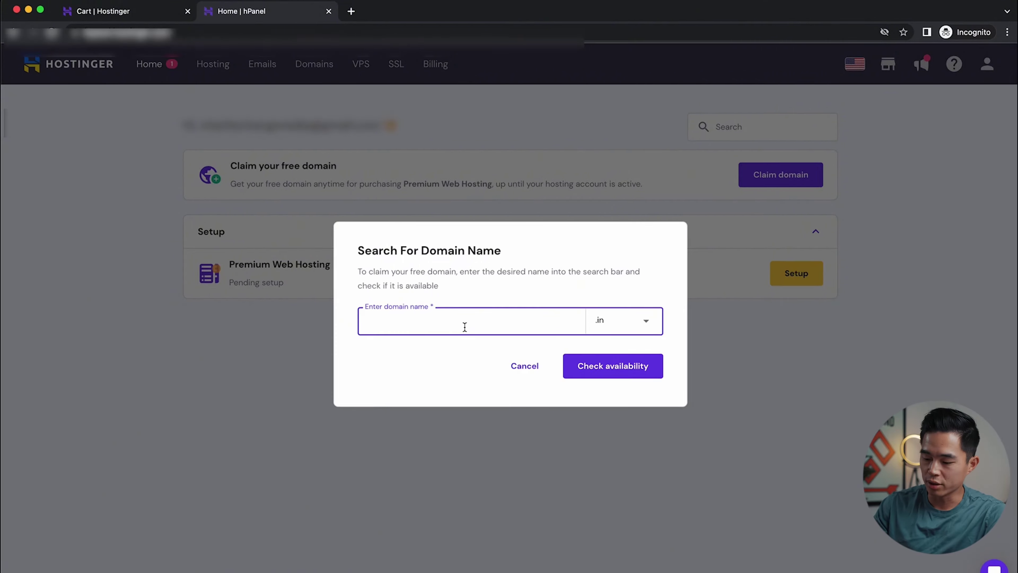
{"action": "type", "text": "charliepassiveincomeblog"}
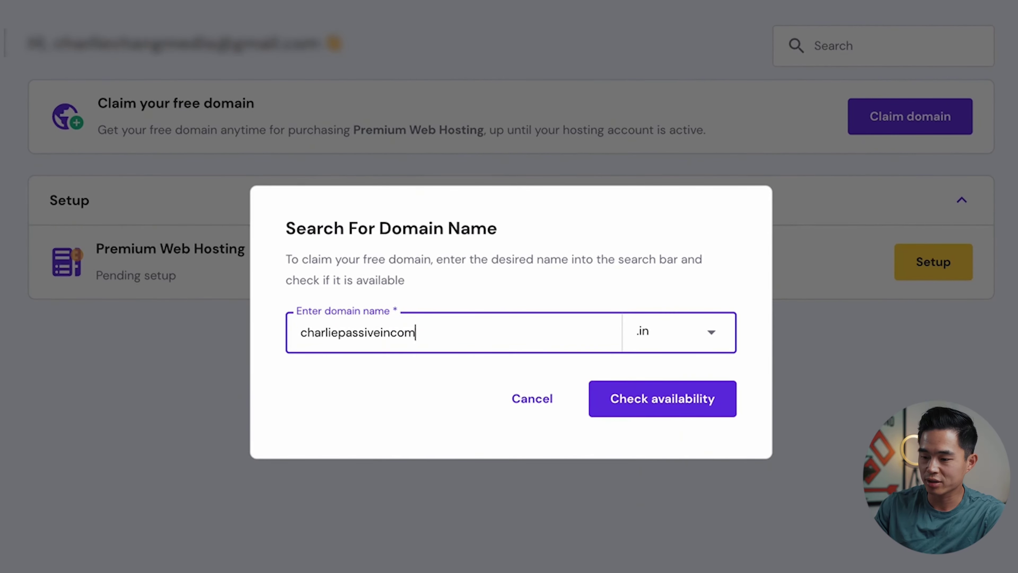
{"action": "left_click", "coordinate": [703, 334]}
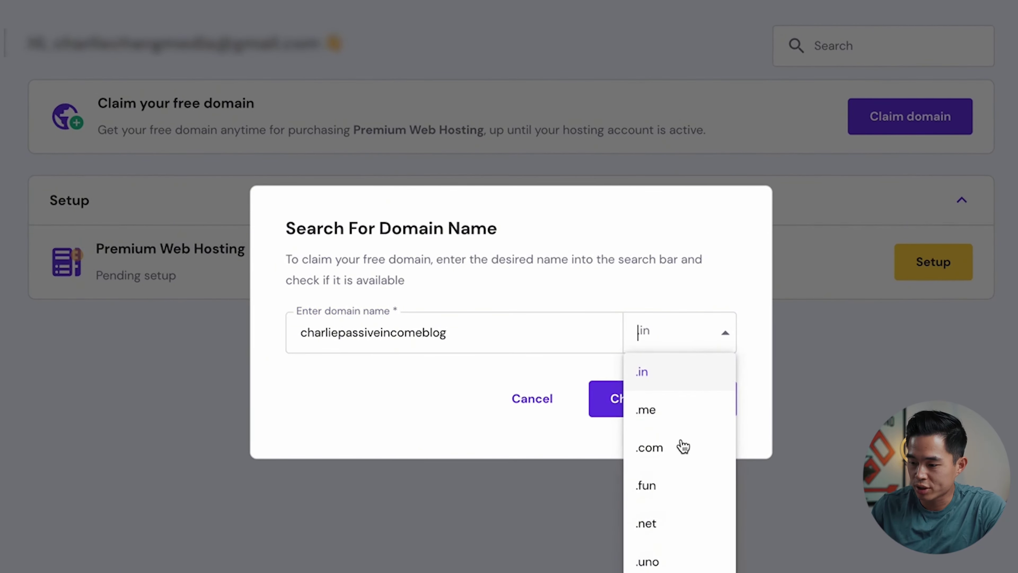
{"action": "left_click", "coordinate": [680, 449]}
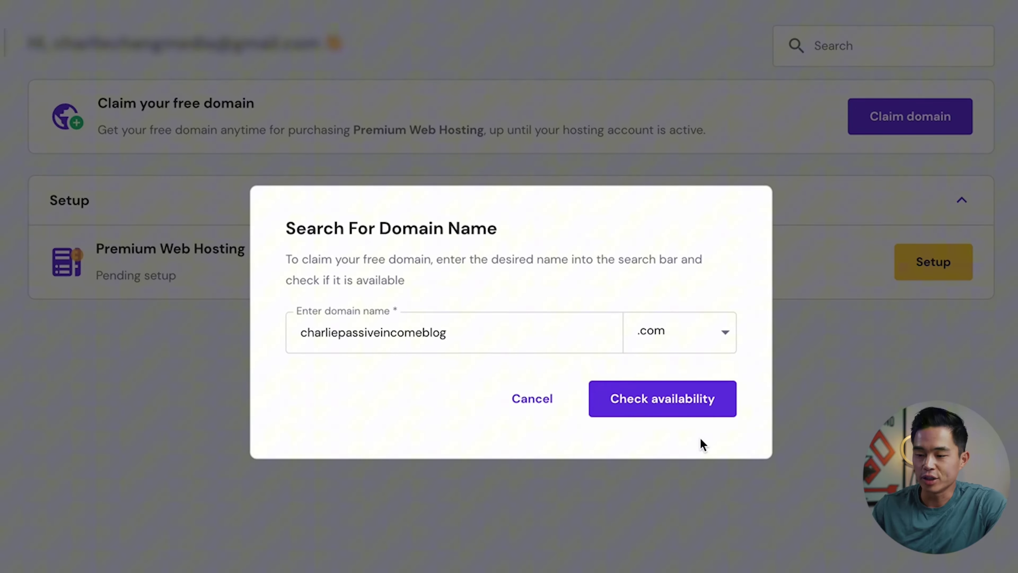
{"action": "left_click", "coordinate": [693, 406]}
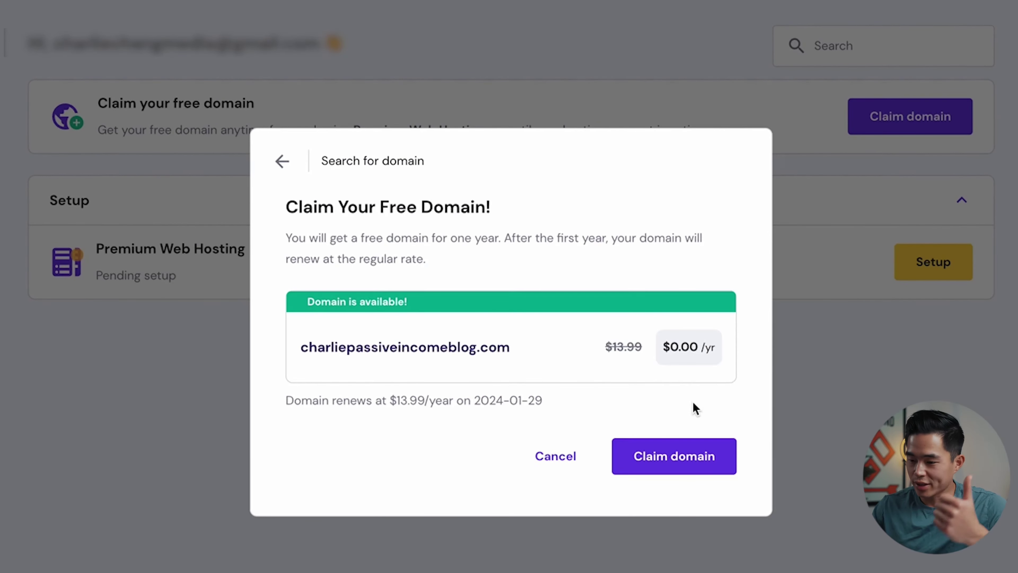
{"action": "left_click", "coordinate": [700, 460]}
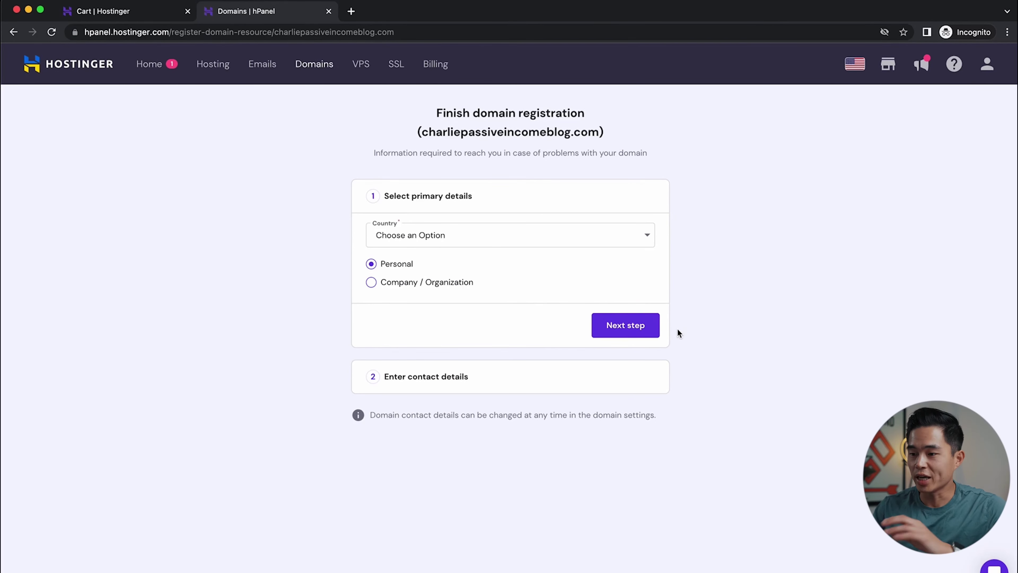
Step: Set the domain registration country to United States, keep the Personal type, and proceed to the contact details
{"action": "left_click", "coordinate": [517, 242]}
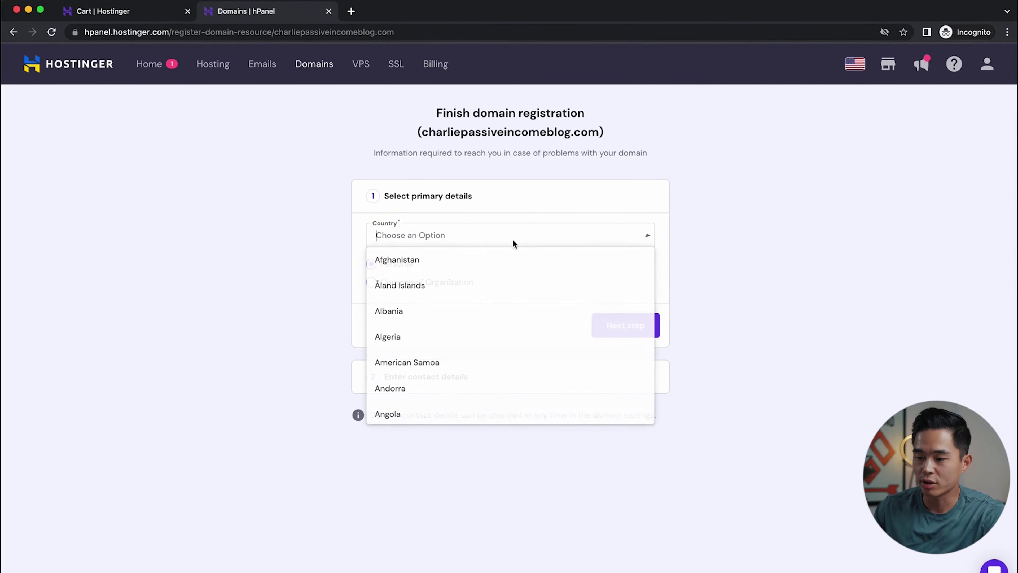
{"action": "type", "text": "un"}
{"action": "left_click", "coordinate": [422, 311]}
{"action": "left_click", "coordinate": [625, 325]}
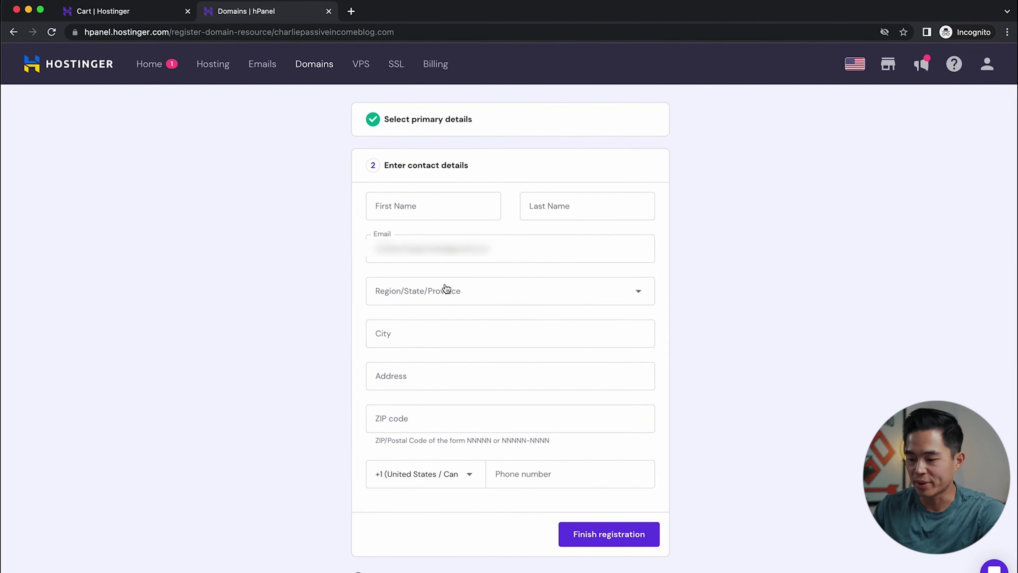
{"action": "scroll", "coordinate": [445, 289], "scroll_direction": "up", "scroll_amount": 2}
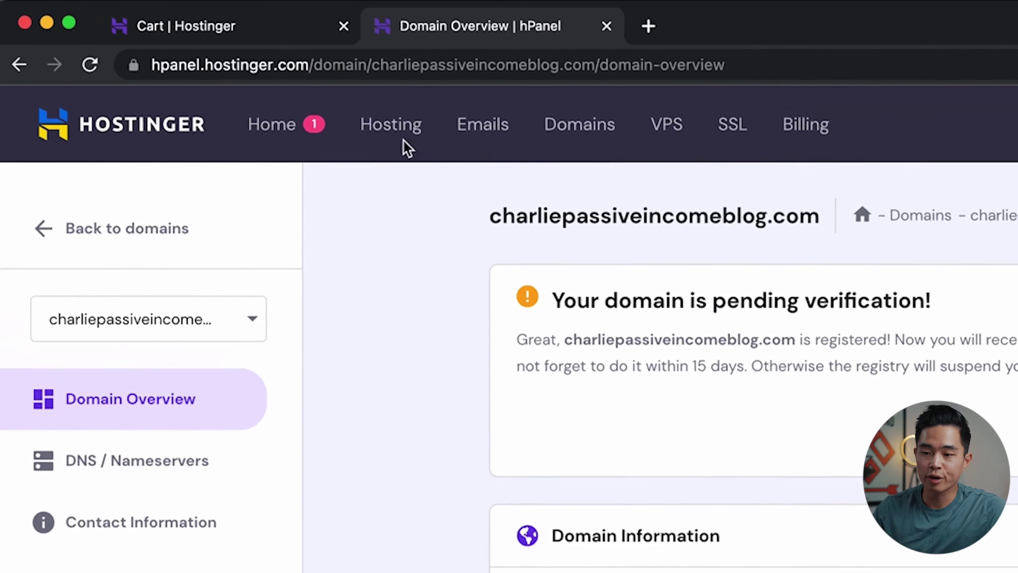
Step: Start the pending setup of the Premium Web Hosting plan and begin its questionnaire
{"action": "left_click", "coordinate": [213, 64]}
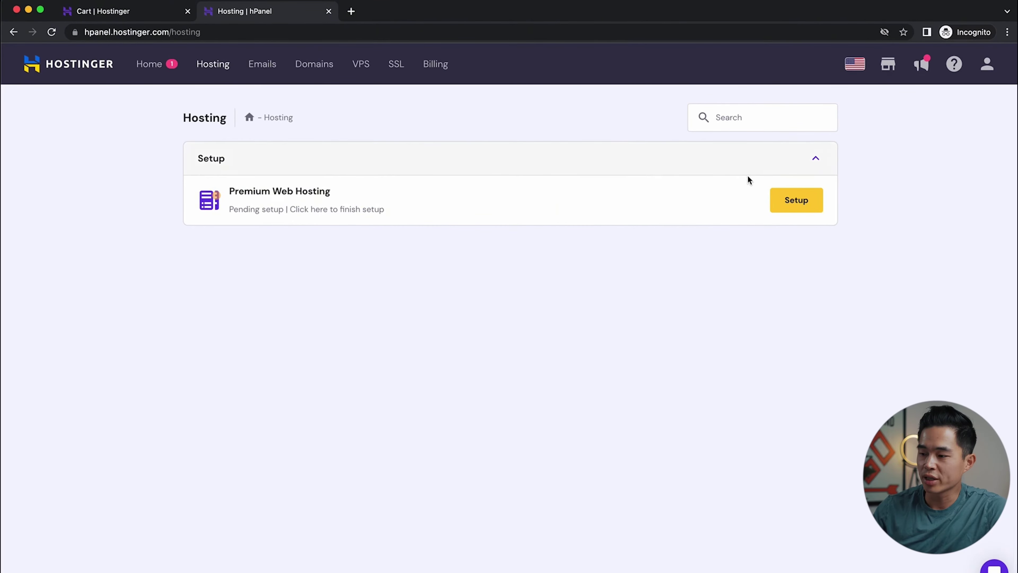
{"action": "left_click", "coordinate": [791, 204]}
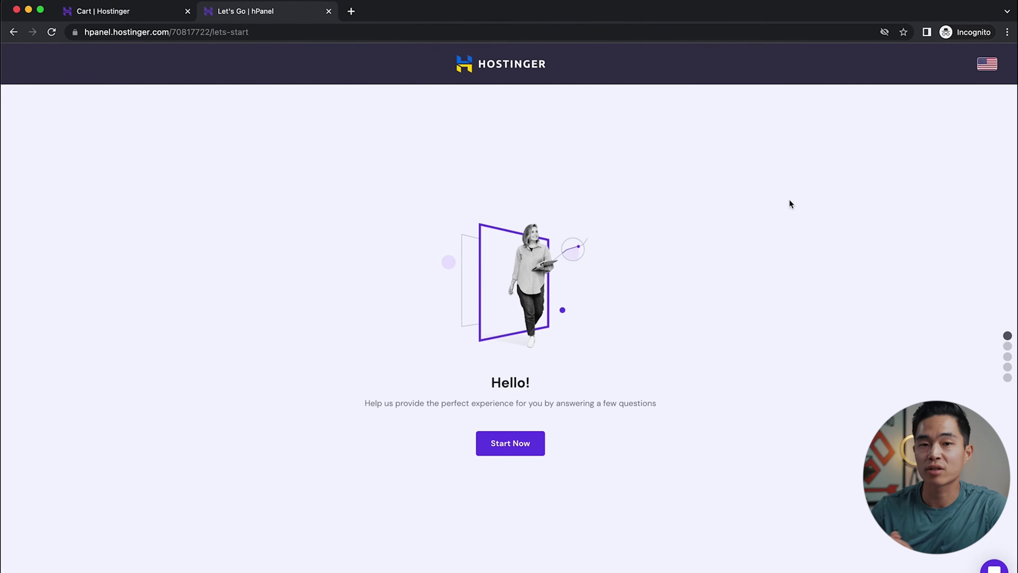
{"action": "left_click", "coordinate": [506, 451]}
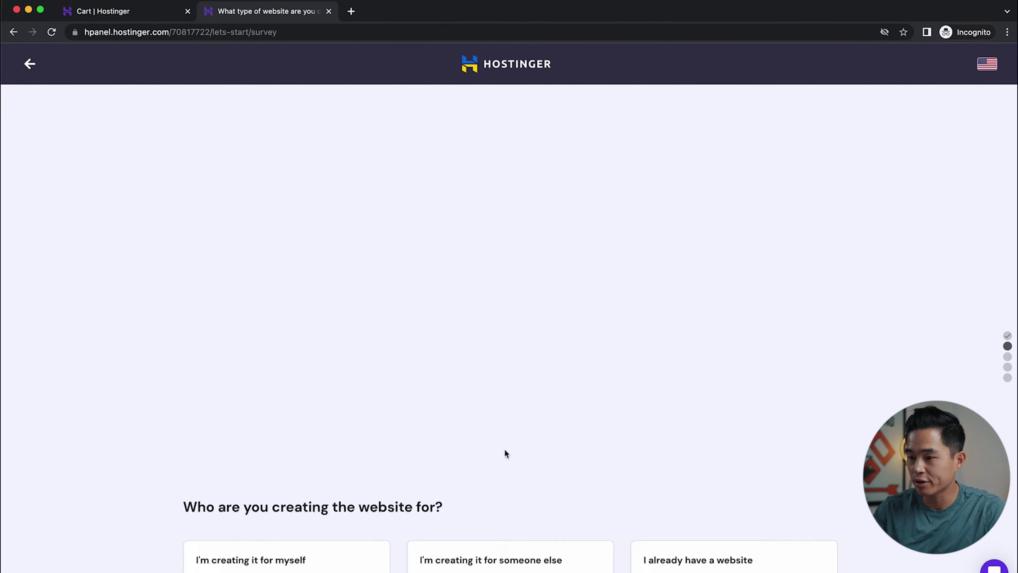
Step: Answer the survey with creating it for myself, building it myself, Blog and no help, and choose a new website on WordPress
{"action": "left_click", "coordinate": [331, 379]}
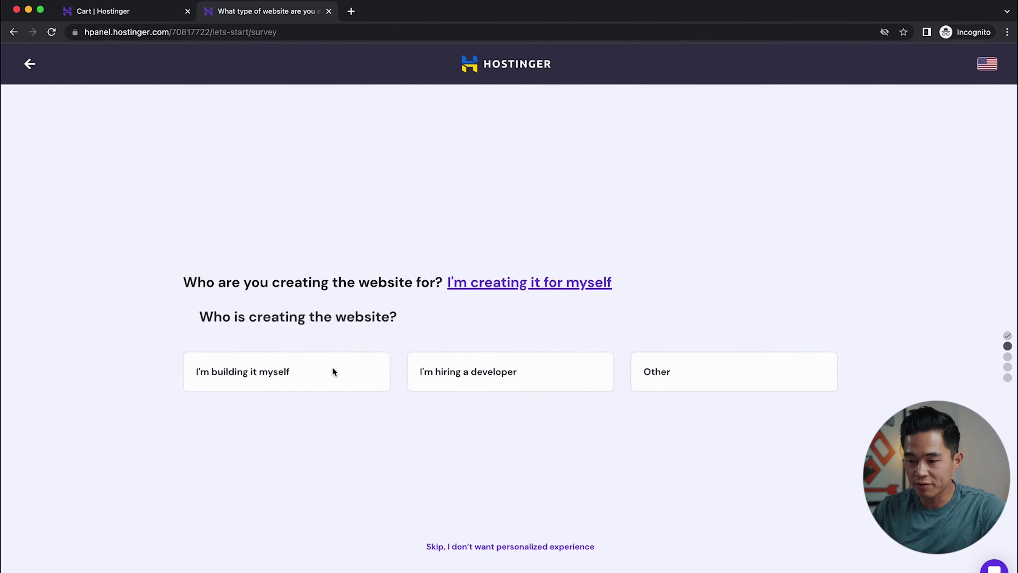
{"action": "left_click", "coordinate": [298, 371]}
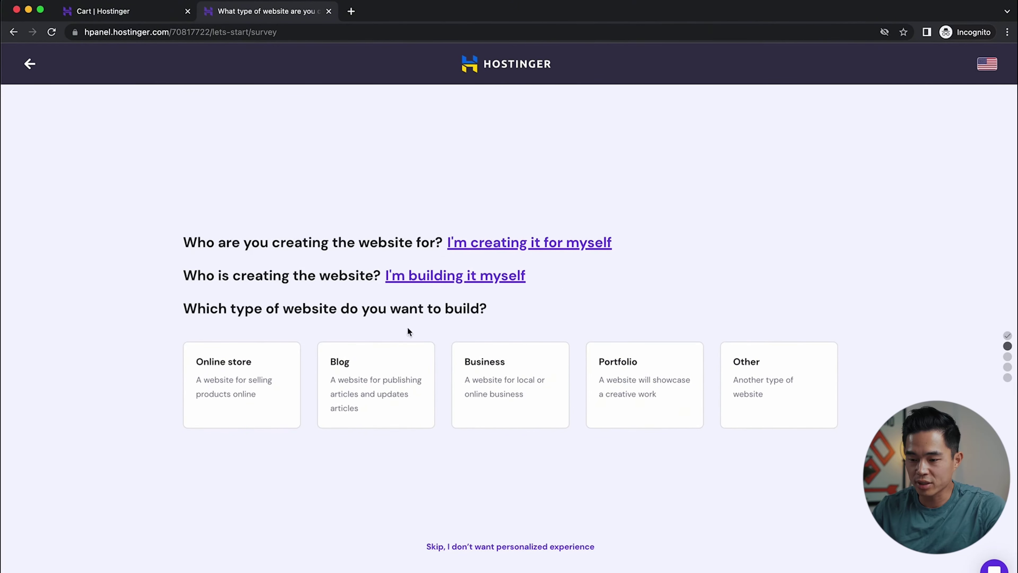
{"action": "left_click", "coordinate": [371, 395]}
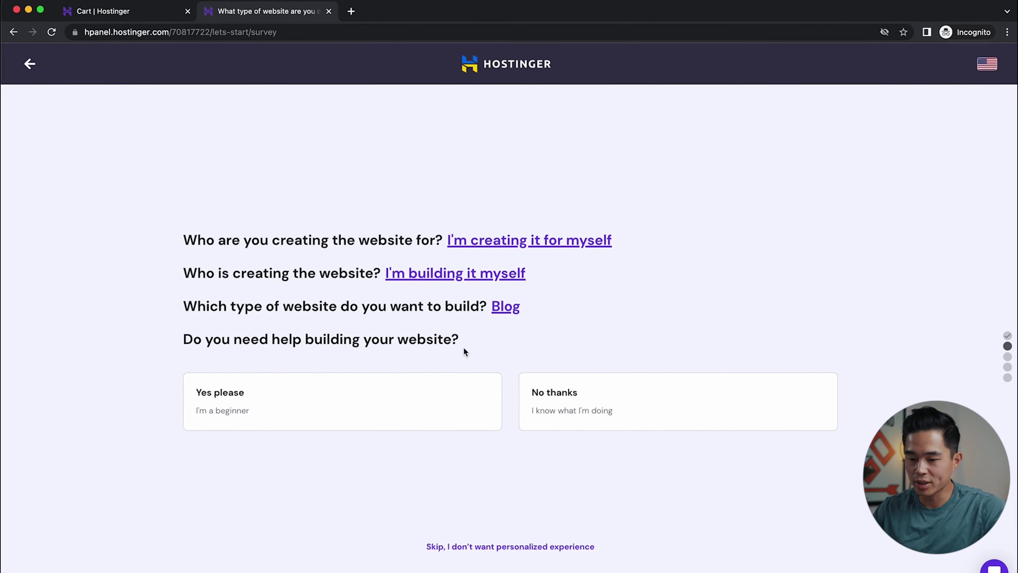
{"action": "left_click", "coordinate": [616, 397]}
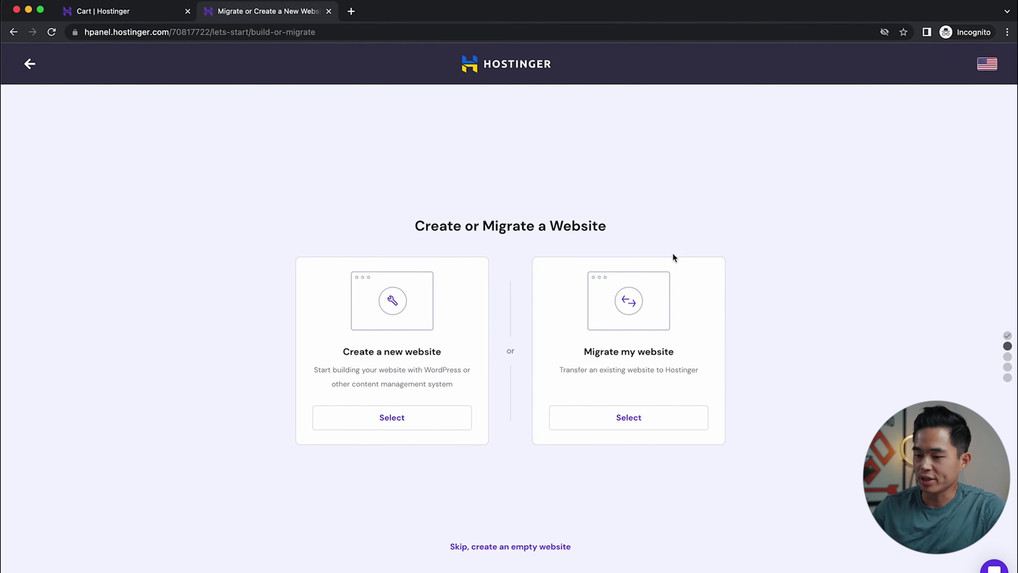
{"action": "left_click", "coordinate": [402, 419]}
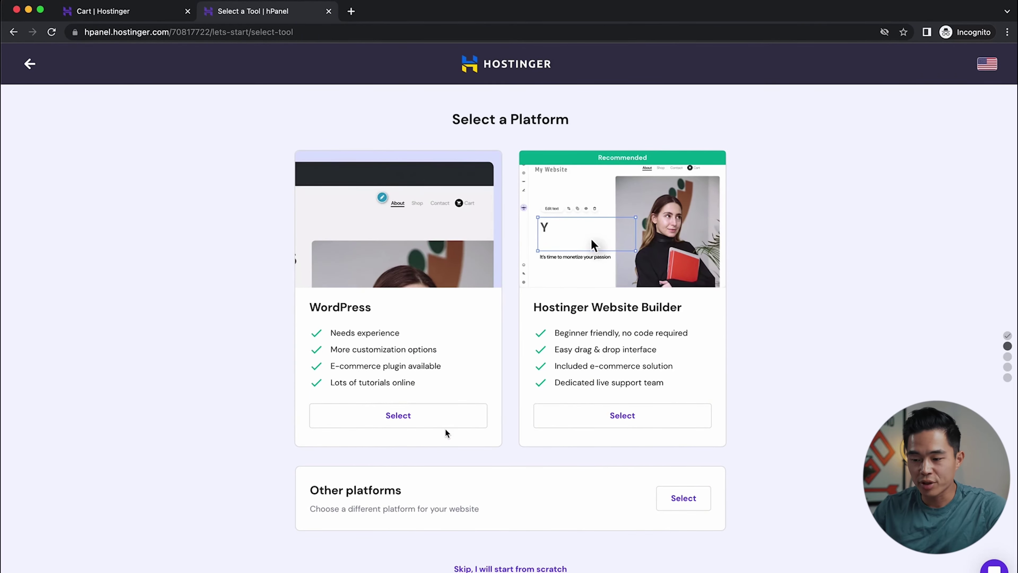
{"action": "left_click", "coordinate": [417, 425]}
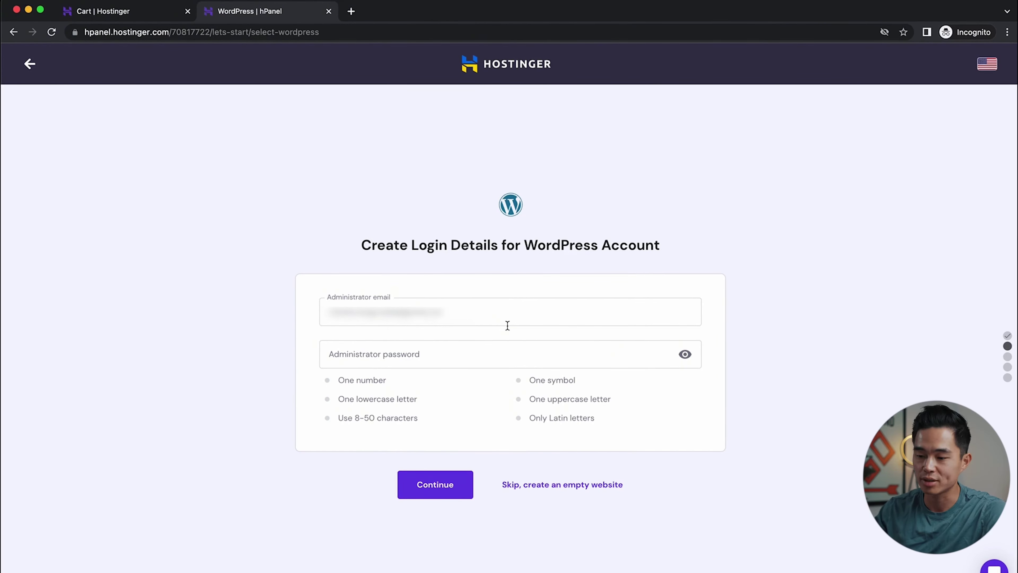
Step: Enter the WordPress administrator password, and skip the suggested plugins and website template
{"action": "left_click", "coordinate": [473, 365]}
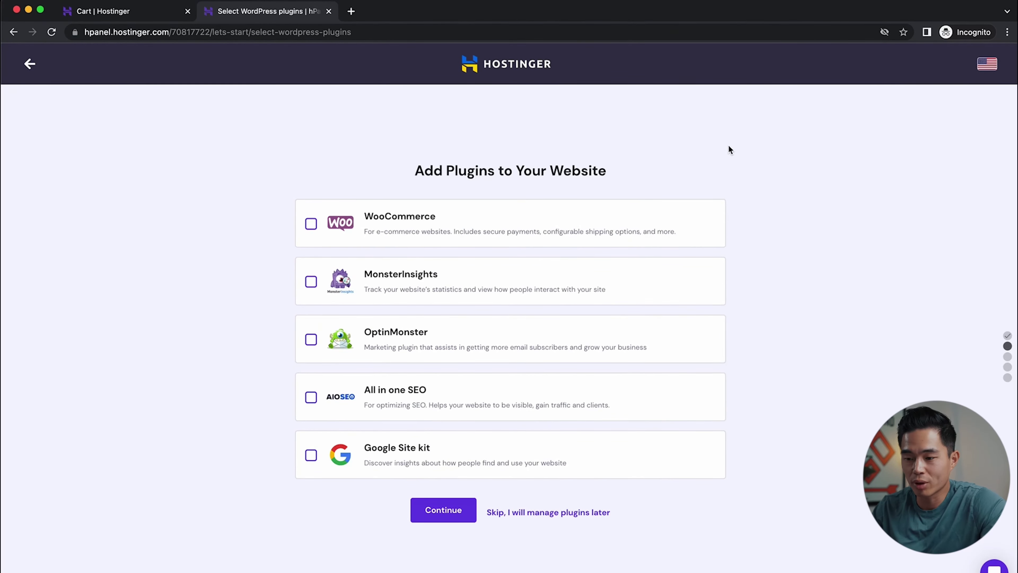
{"action": "left_click", "coordinate": [560, 515]}
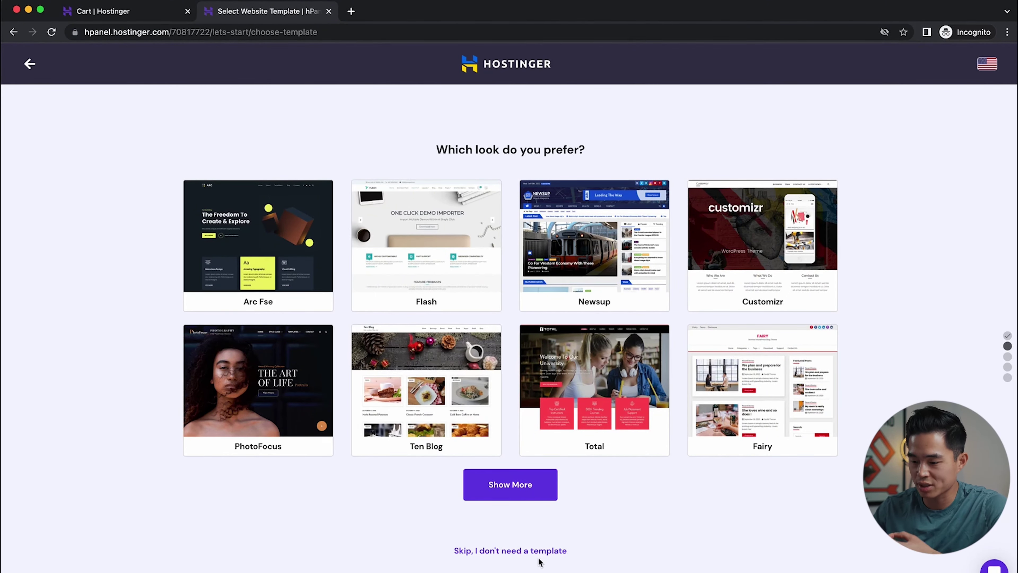
{"action": "left_click", "coordinate": [544, 552]}
Step: Finish setting up WordPress on charliepassiveincomeblog.com and open the site's WordPress admin area
{"action": "left_click", "coordinate": [421, 415]}
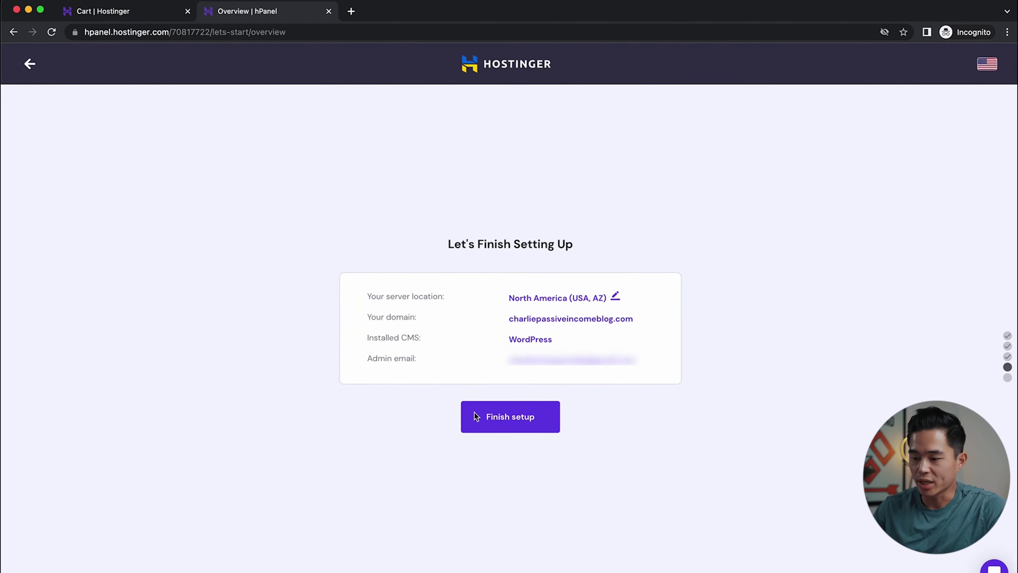
{"action": "left_click", "coordinate": [518, 421]}
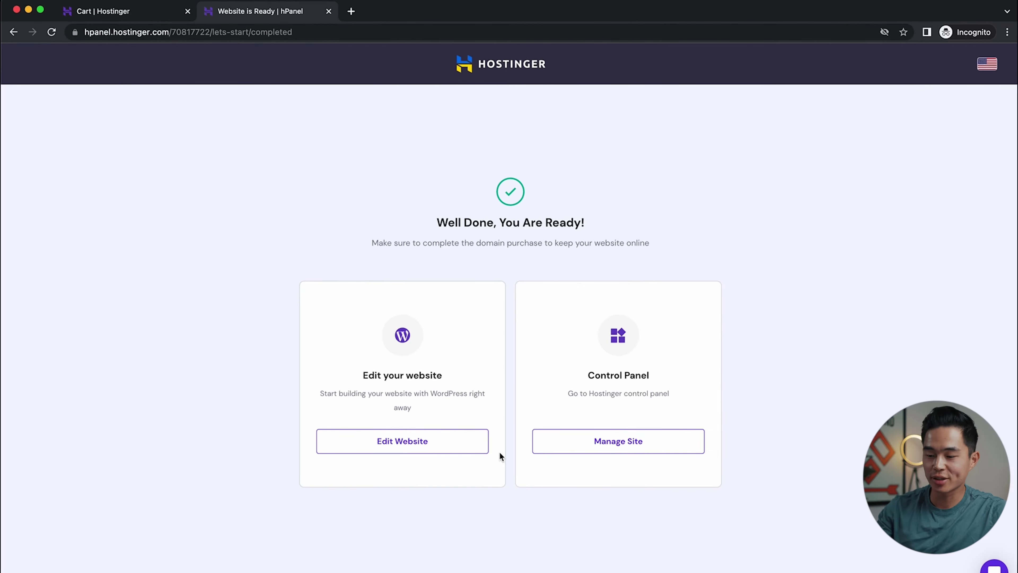
{"action": "left_click", "coordinate": [425, 448]}
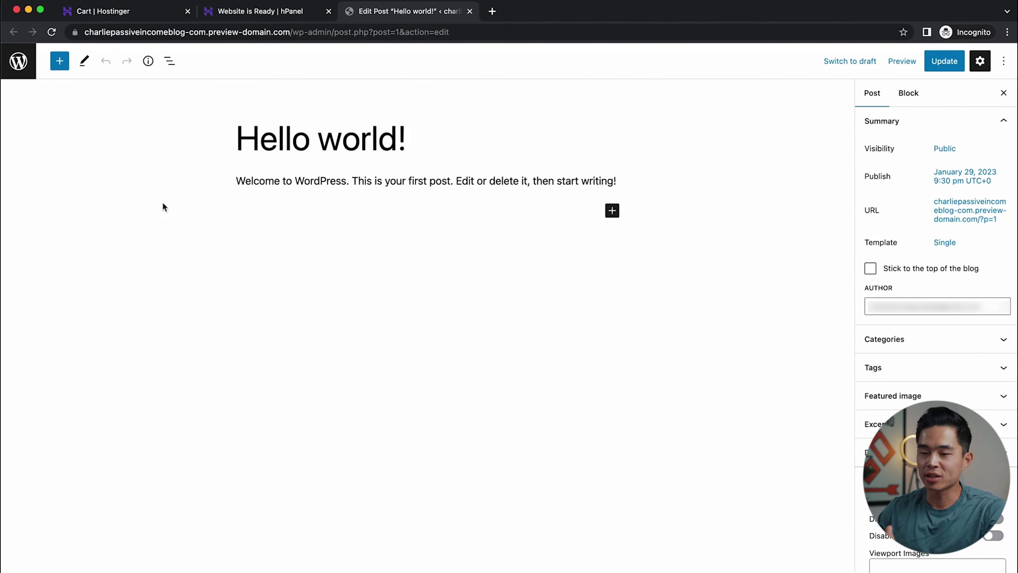
{"action": "left_click", "coordinate": [21, 69]}
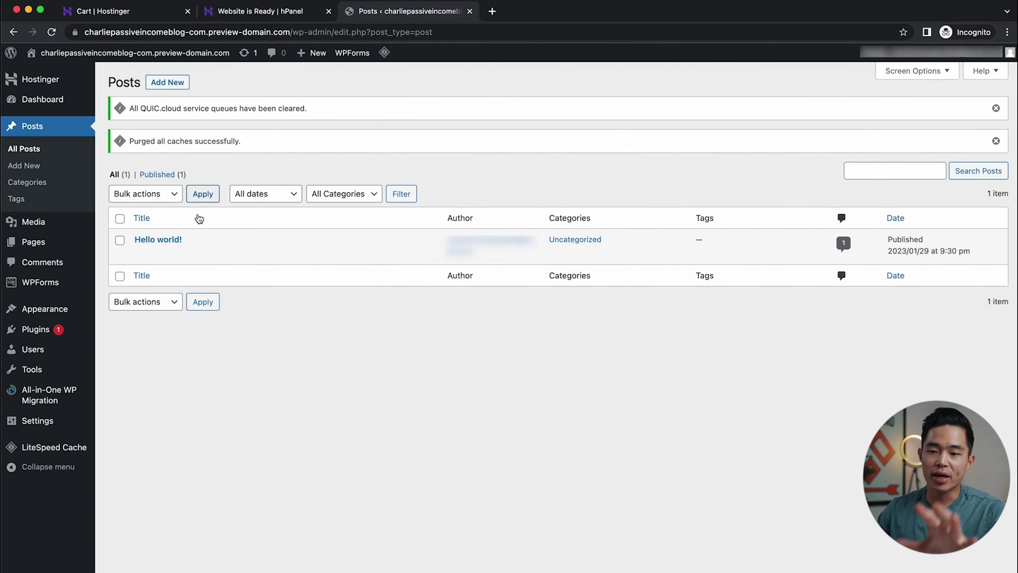
Step: Activate the Akismet Anti-Spam plugin from the installed plugins
{"action": "mouse_move", "coordinate": [52, 102]}
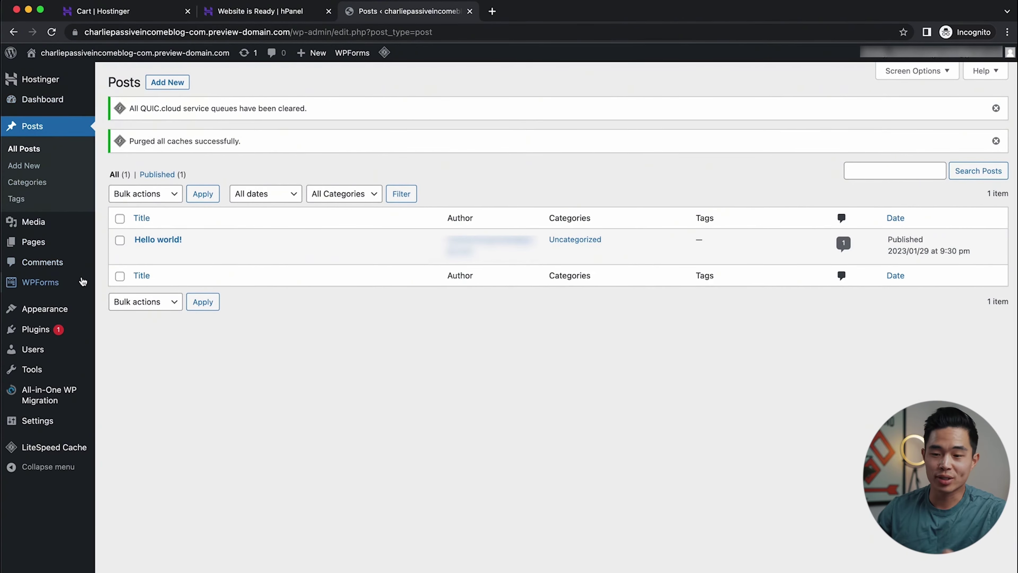
{"action": "left_click", "coordinate": [36, 332]}
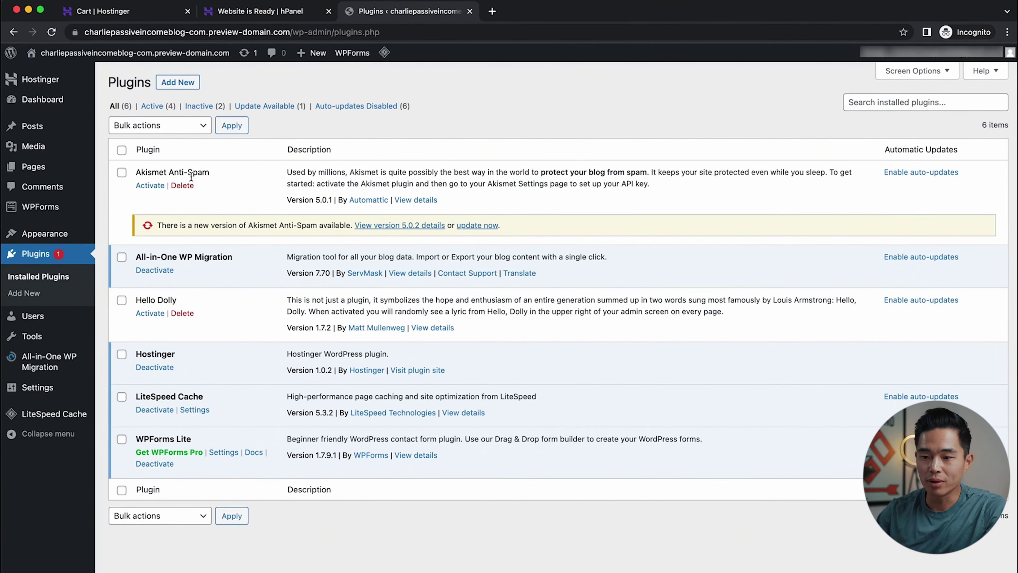
{"action": "left_click", "coordinate": [149, 186]}
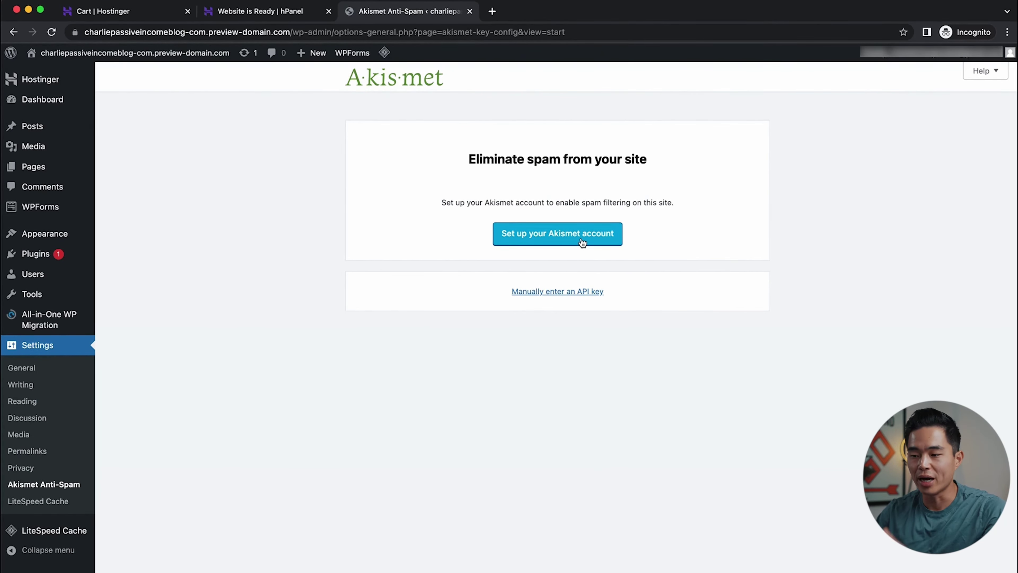
Step: Search the available plugins for yoast and install Yoast SEO
{"action": "left_click", "coordinate": [56, 256]}
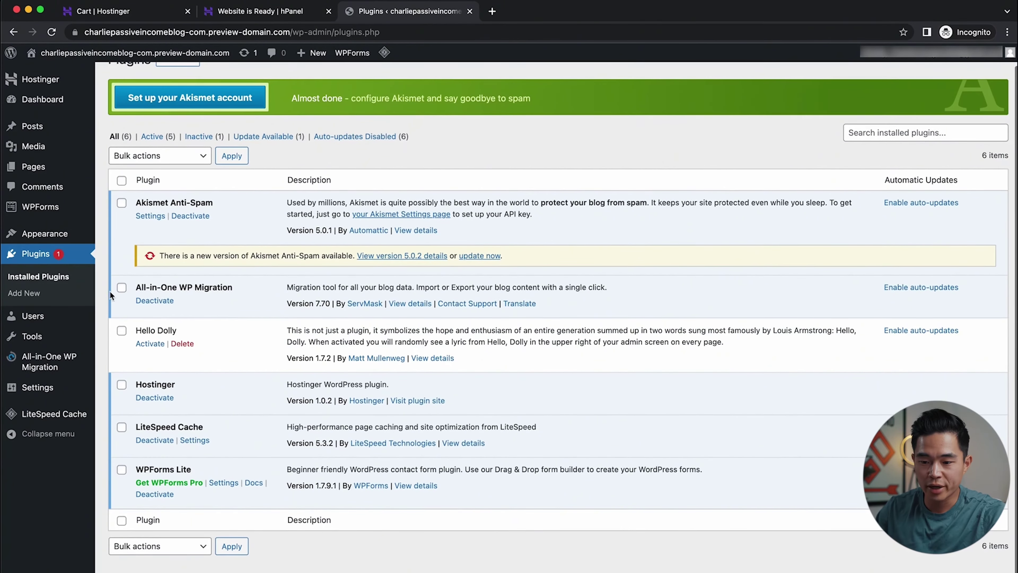
{"action": "left_click", "coordinate": [23, 294]}
{"action": "type", "text": "yoast"}
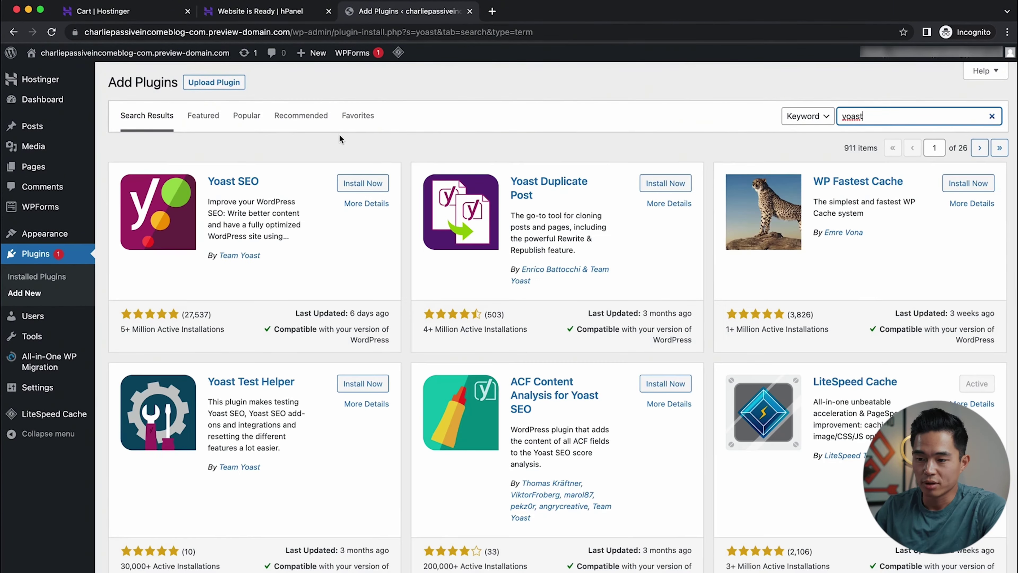
{"action": "left_click", "coordinate": [367, 183]}
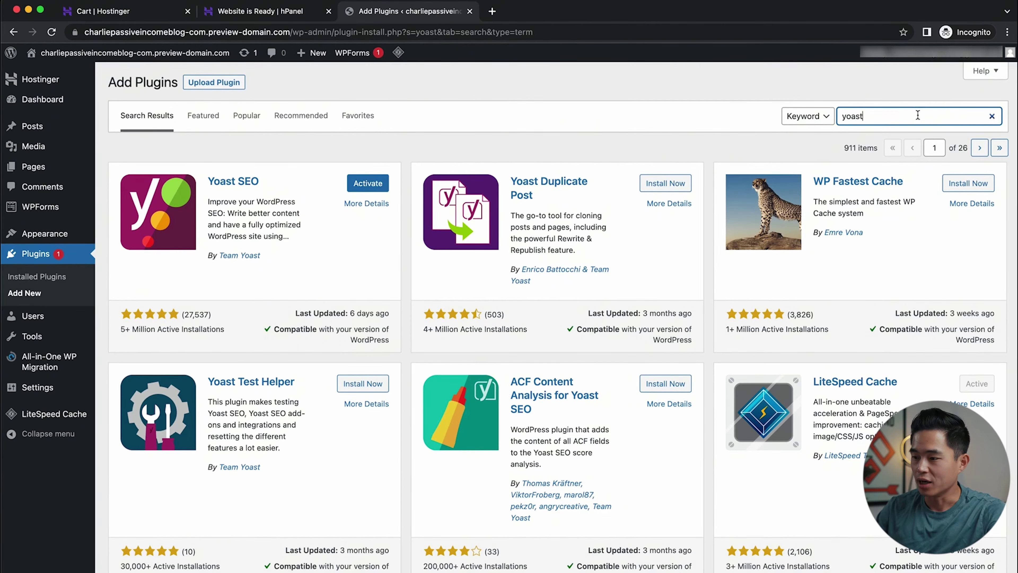
Step: Search the available plugins for elementor, install Elementor Website Builder and try to activate it
{"action": "triple_click", "coordinate": [918, 115]}
{"action": "type", "text": "elementor"}
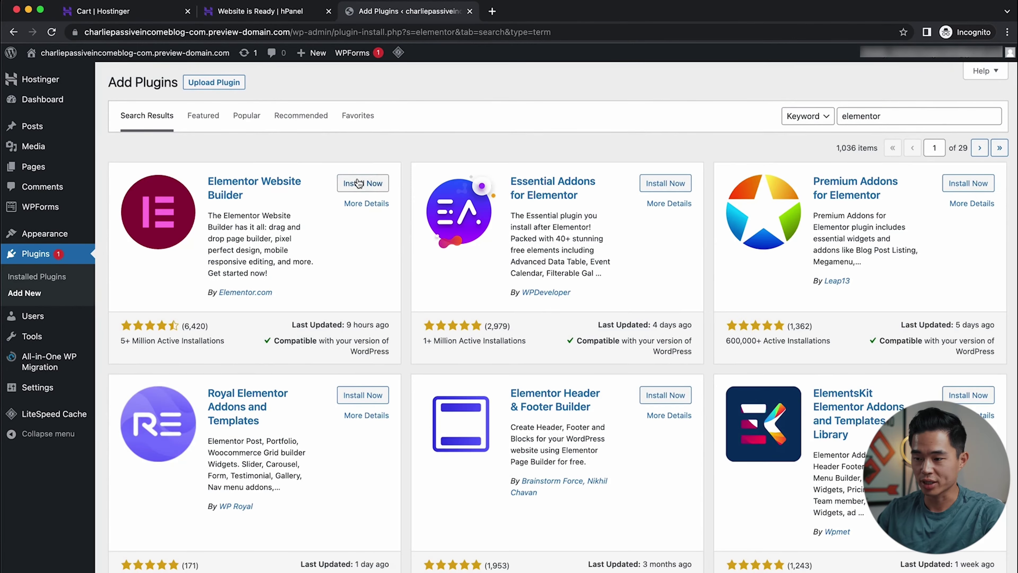
{"action": "left_click", "coordinate": [368, 183]}
{"action": "left_click", "coordinate": [380, 183]}
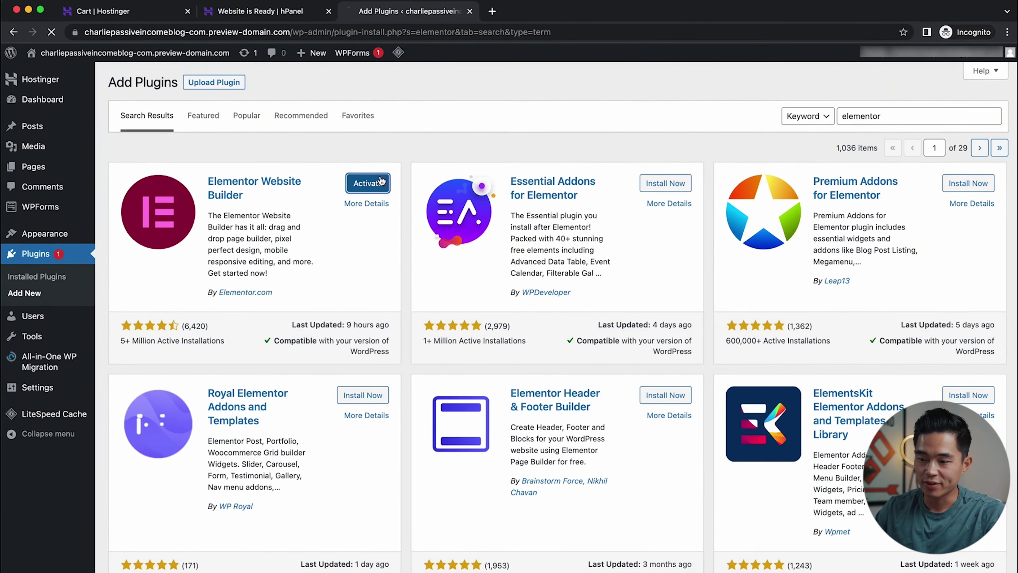
{"action": "scroll", "coordinate": [226, 317], "scroll_direction": "down", "scroll_amount": 2}
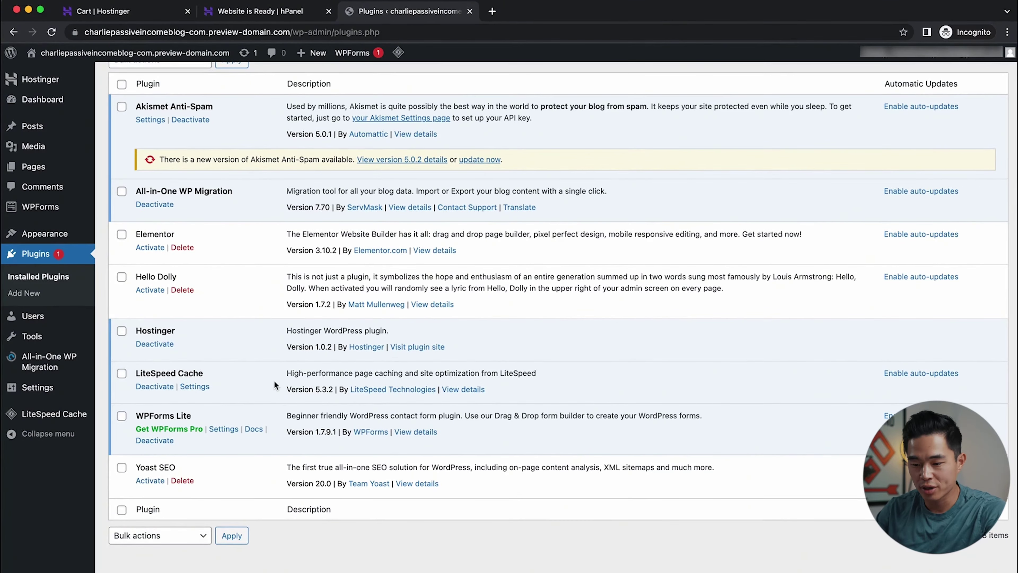
{"action": "scroll", "coordinate": [274, 380], "scroll_direction": "up", "scroll_amount": 4}
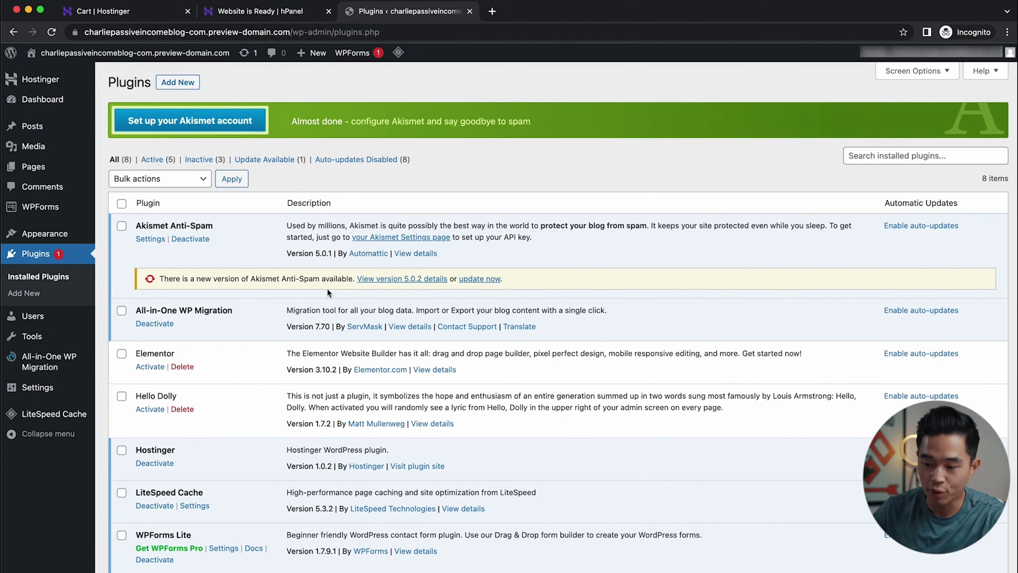
Step: Set the site's permalink structure to Post name and save the change
{"action": "mouse_move", "coordinate": [53, 390]}
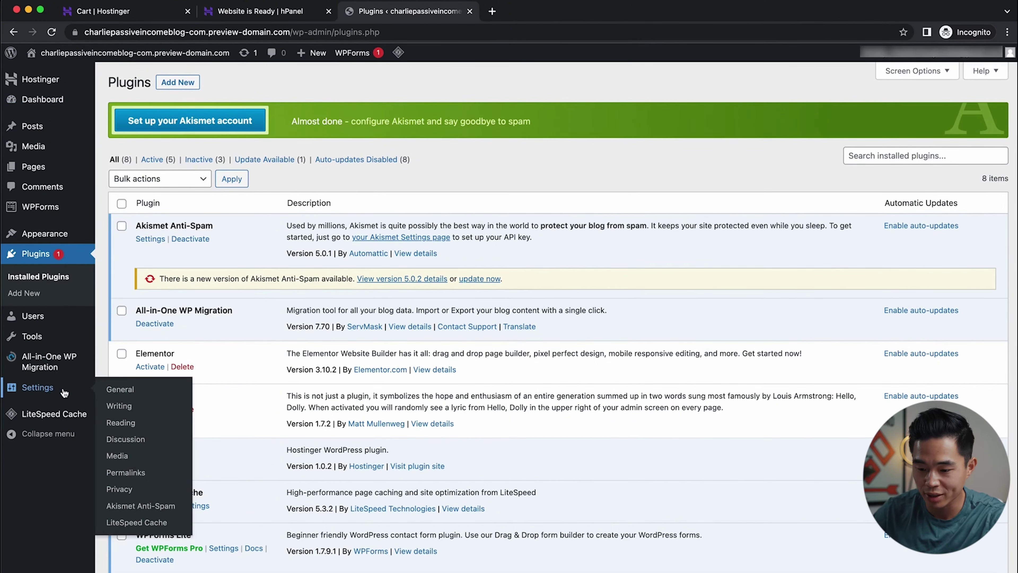
{"action": "left_click", "coordinate": [127, 474]}
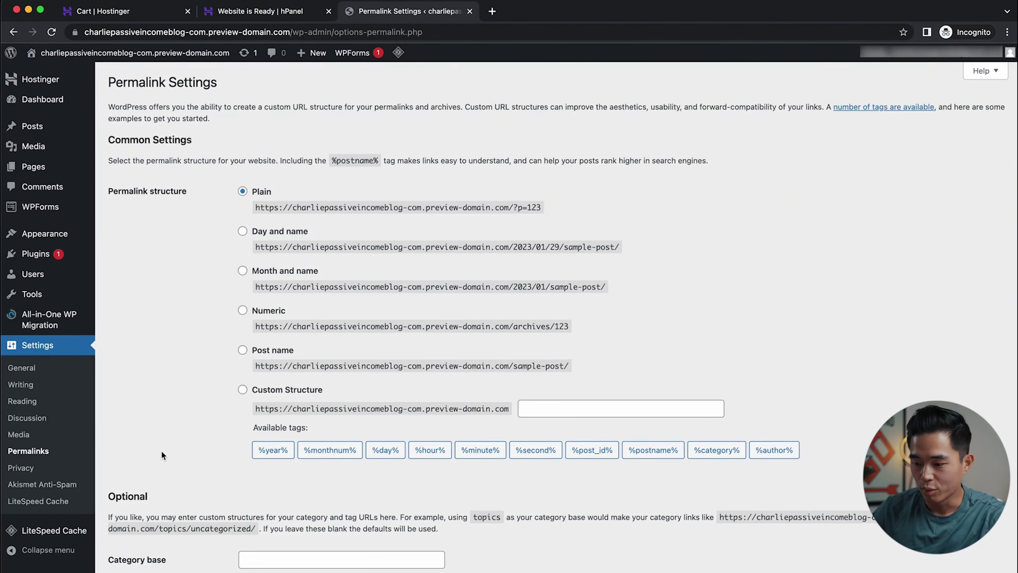
{"action": "left_click", "coordinate": [243, 350]}
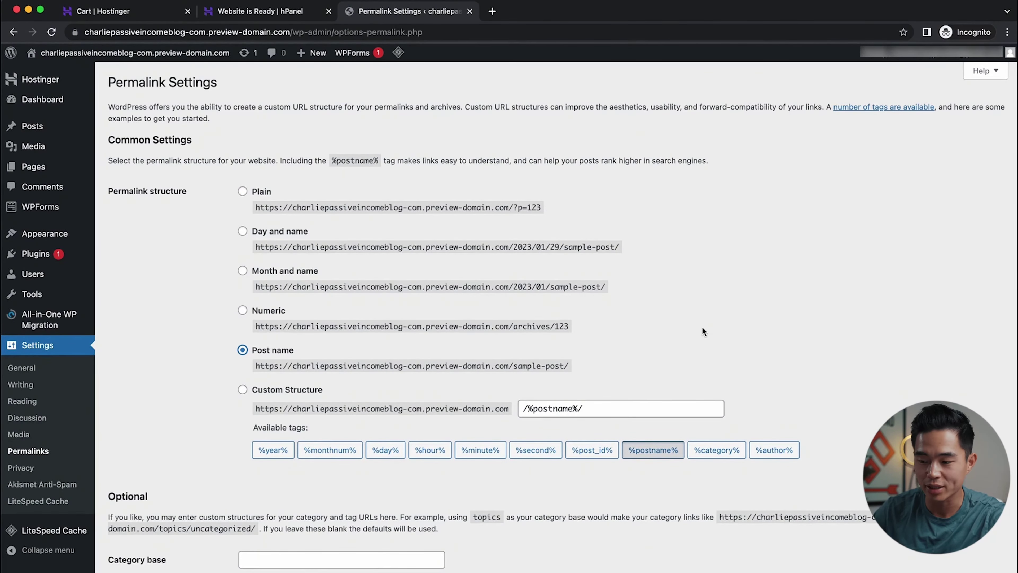
{"action": "scroll", "coordinate": [702, 332], "scroll_direction": "down", "scroll_amount": 1}
{"action": "scroll", "coordinate": [703, 329], "scroll_direction": "down", "scroll_amount": 4}
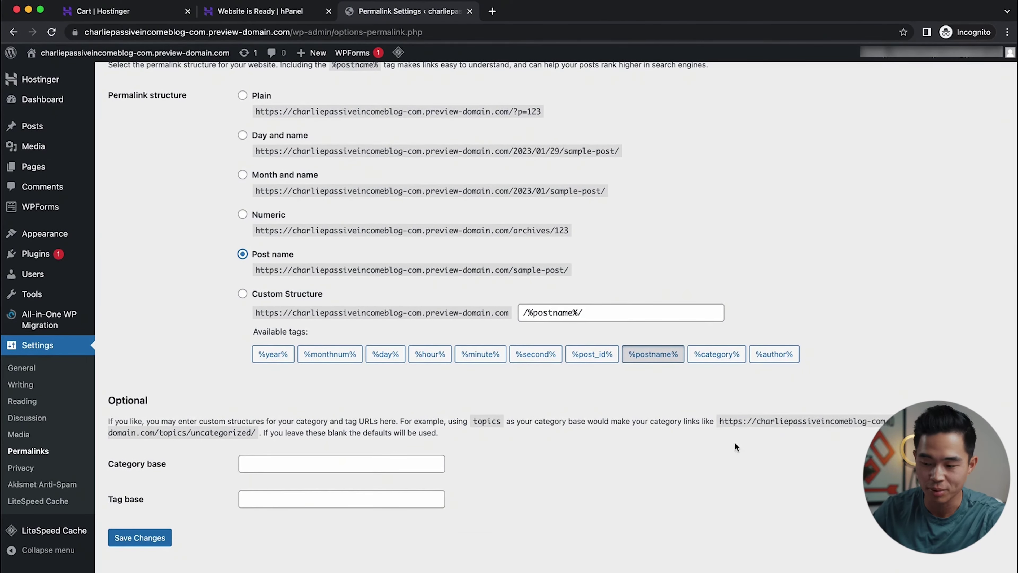
{"action": "scroll", "coordinate": [723, 471], "scroll_direction": "up", "scroll_amount": 1}
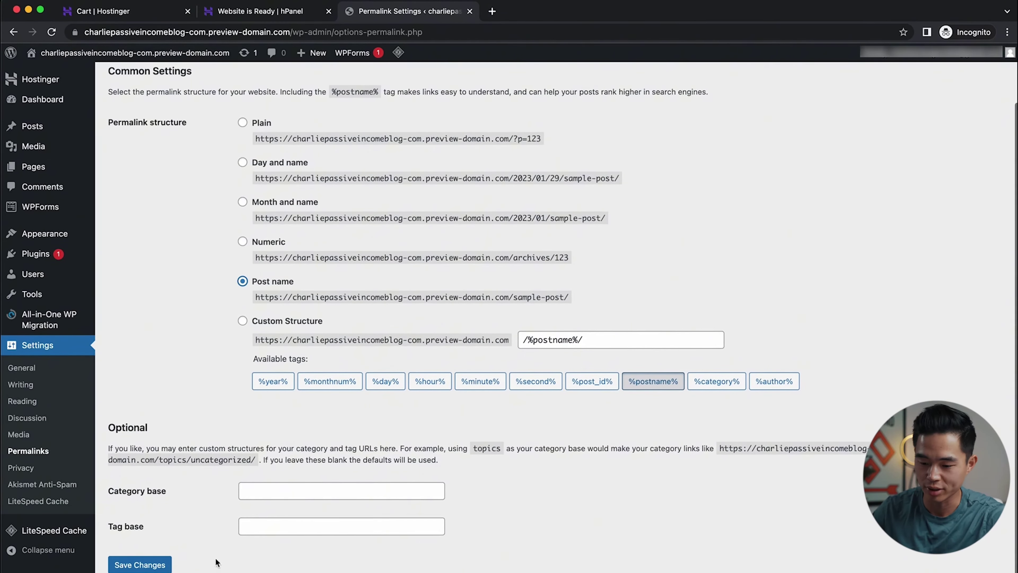
{"action": "left_click", "coordinate": [137, 565]}
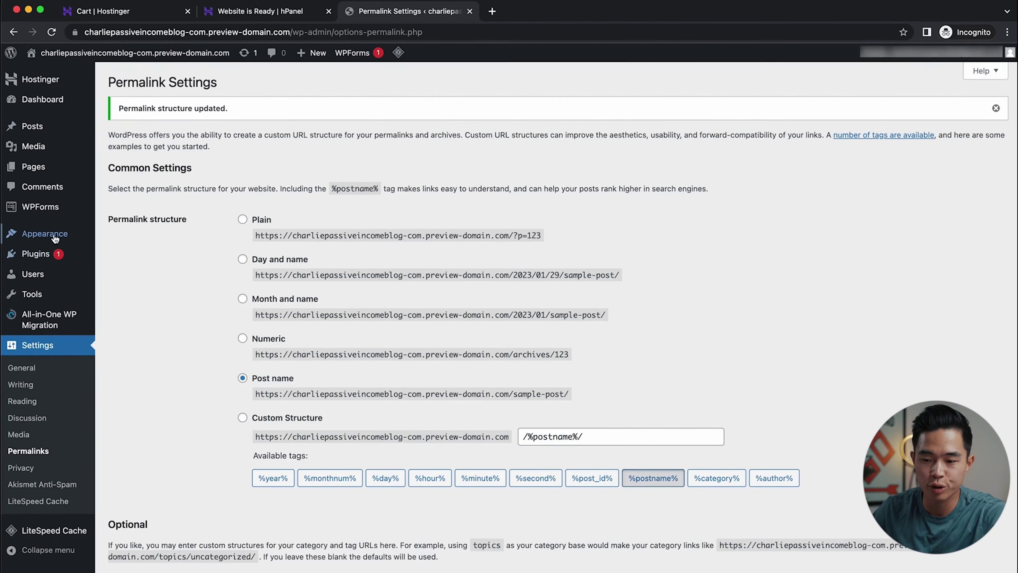
Step: Browse the popular themes available to add, and search the theme library for blog
{"action": "left_click", "coordinate": [101, 236]}
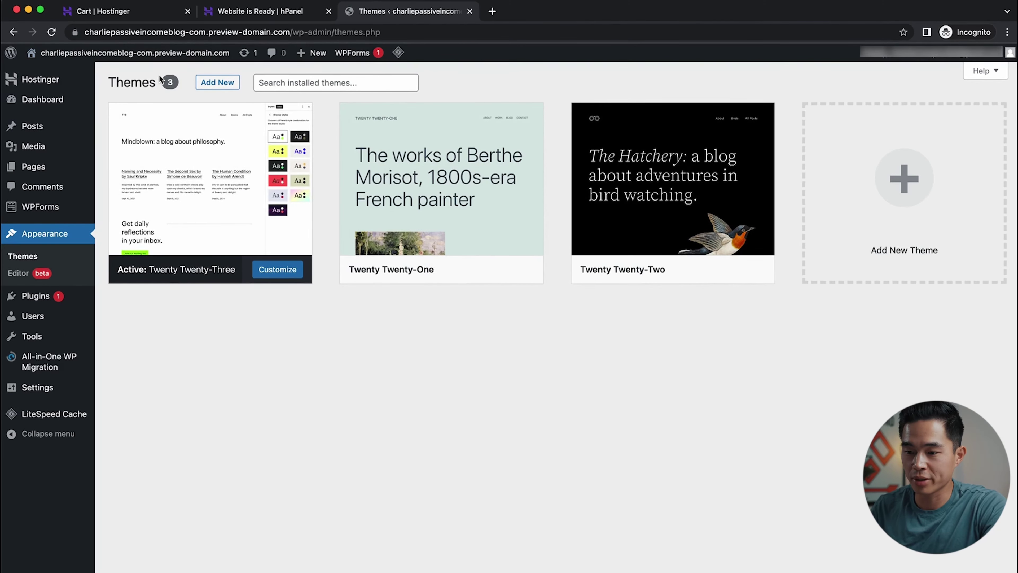
{"action": "left_click", "coordinate": [227, 83]}
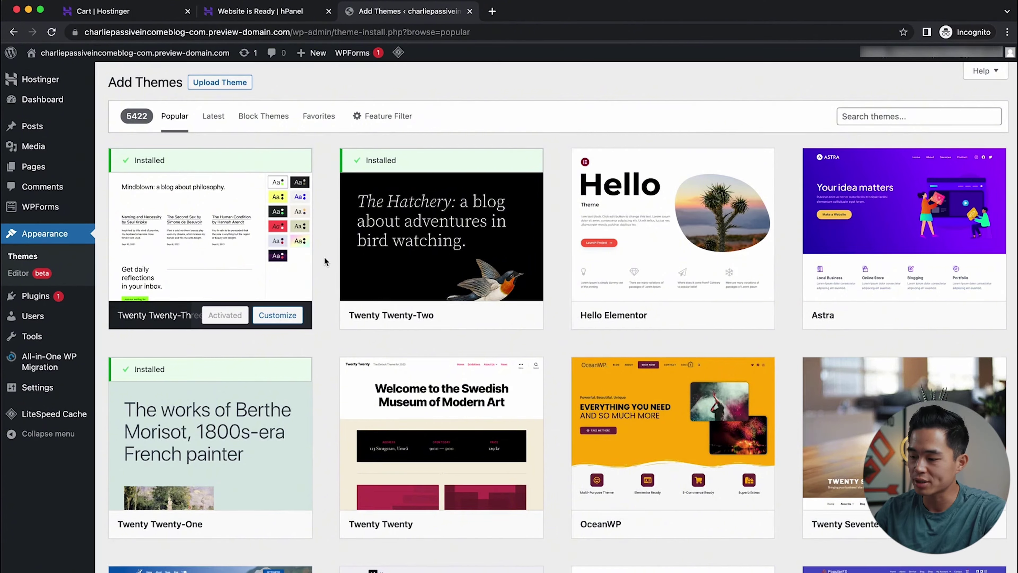
{"action": "scroll", "coordinate": [325, 258], "scroll_direction": "down", "scroll_amount": 9}
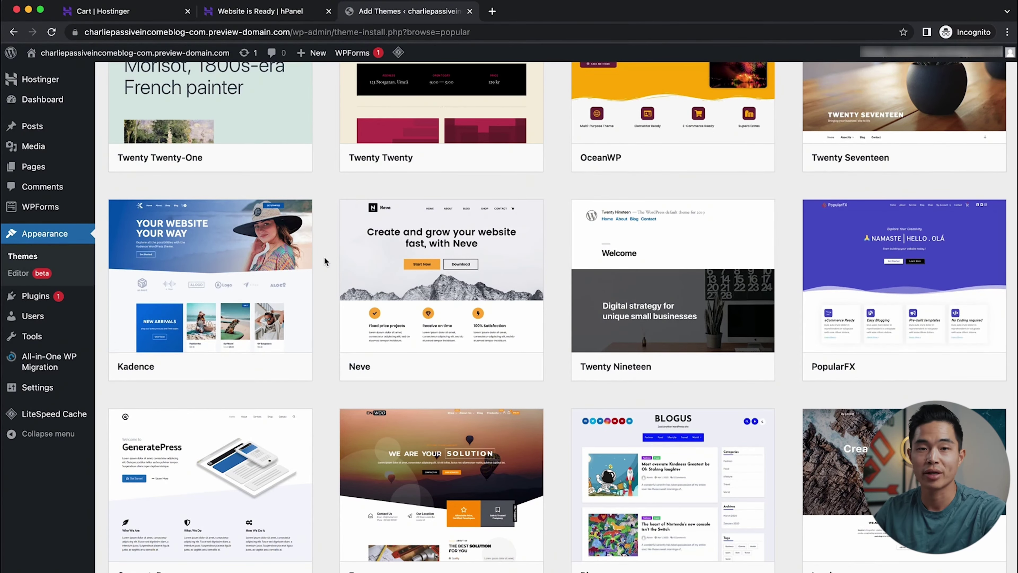
{"action": "scroll", "coordinate": [325, 261], "scroll_direction": "up", "scroll_amount": 10}
{"action": "left_click", "coordinate": [963, 116]}
{"action": "type", "text": "blog"}
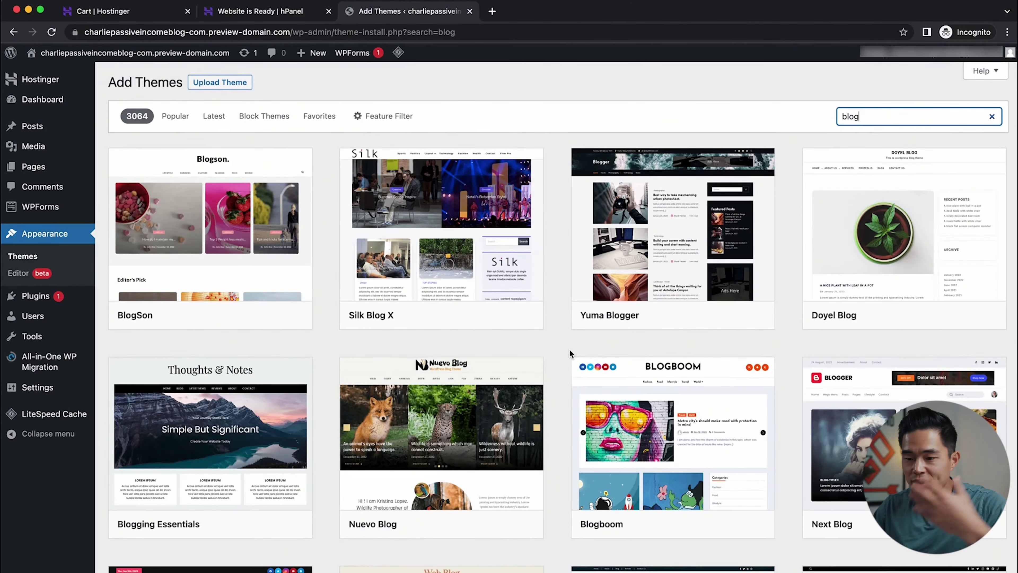
{"action": "scroll", "coordinate": [569, 349], "scroll_direction": "down", "scroll_amount": 1}
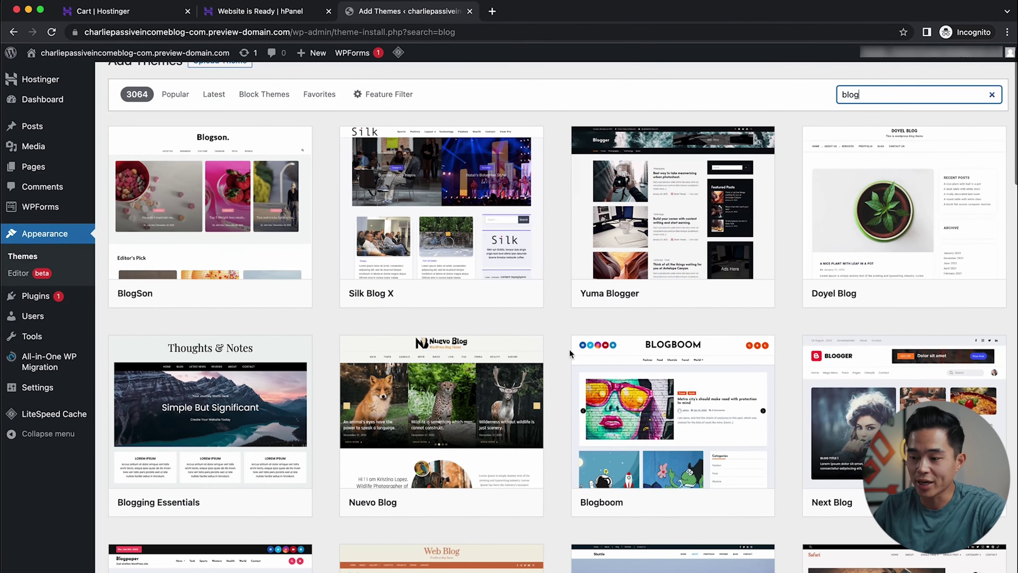
{"action": "scroll", "coordinate": [553, 344], "scroll_direction": "down", "scroll_amount": 5}
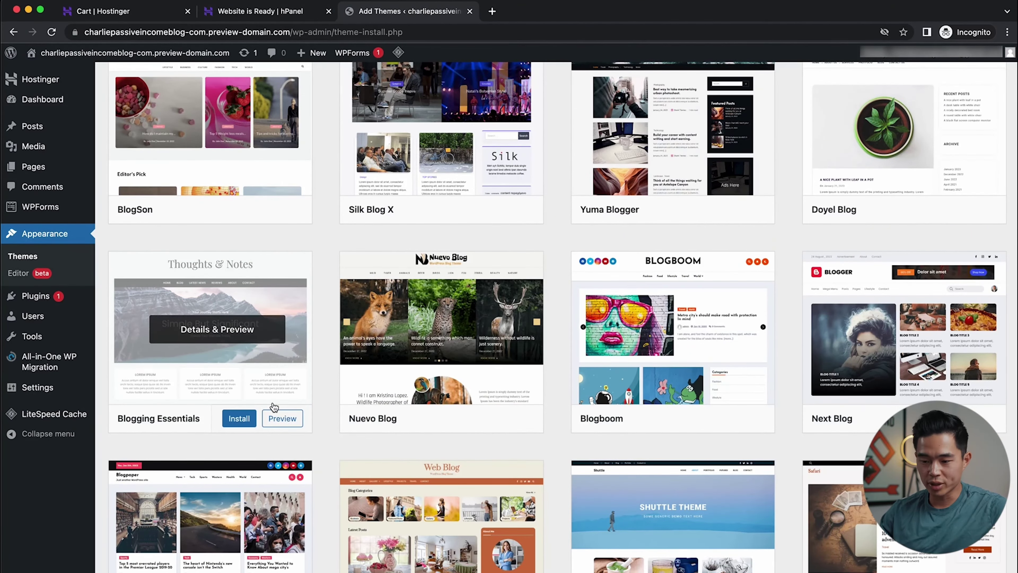
Step: Preview the Blogging Essentials theme, and install and activate it on the site
{"action": "left_click", "coordinate": [283, 418]}
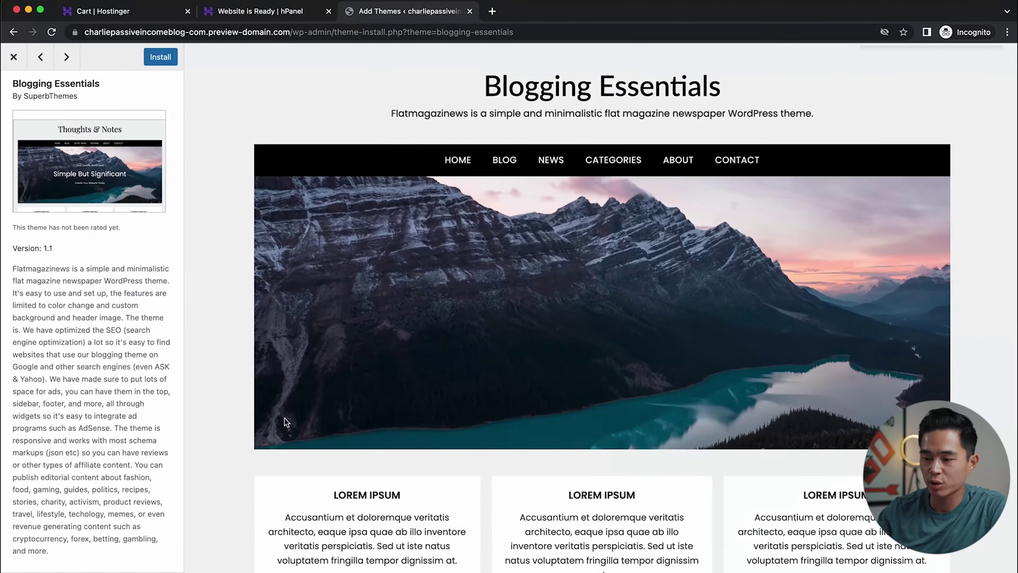
{"action": "scroll", "coordinate": [285, 419], "scroll_direction": "down", "scroll_amount": 5}
{"action": "scroll", "coordinate": [284, 418], "scroll_direction": "down", "scroll_amount": 5}
{"action": "scroll", "coordinate": [284, 418], "scroll_direction": "up", "scroll_amount": 15}
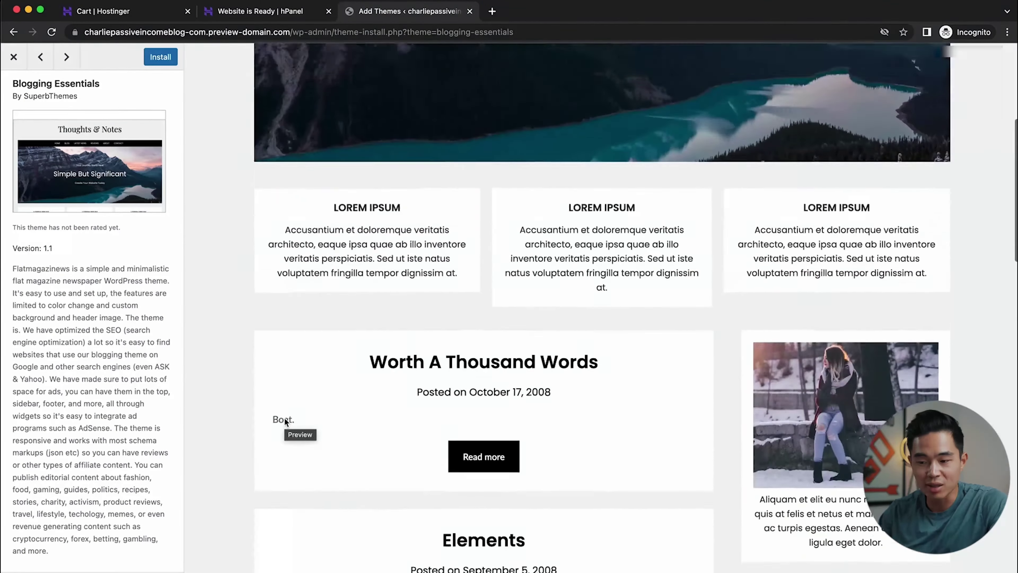
{"action": "left_click", "coordinate": [160, 57]}
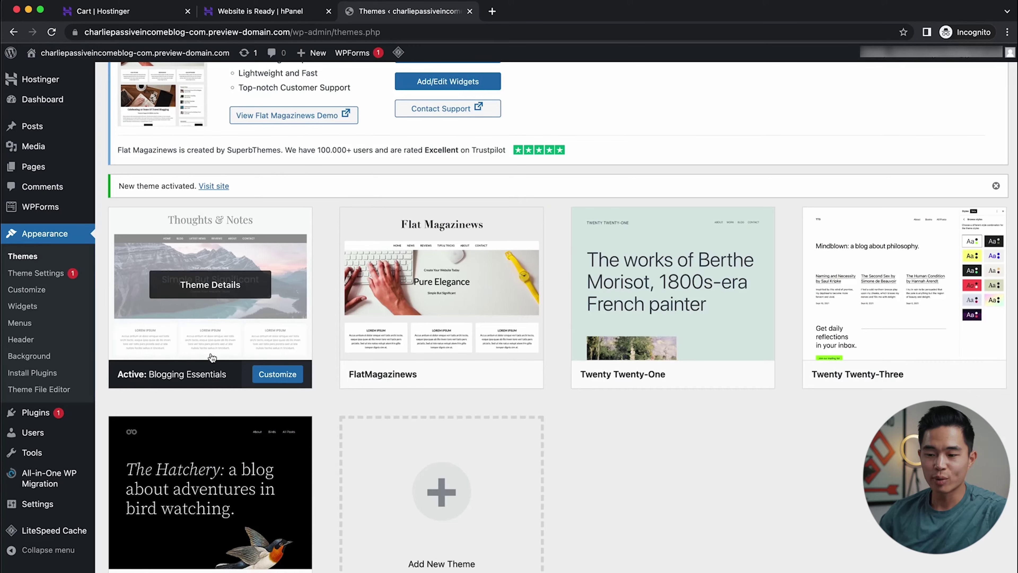
Step: Open the customizer for the Blogging Essentials theme, set the site title to Passive Income Blog and publish the change
{"action": "left_click", "coordinate": [266, 373]}
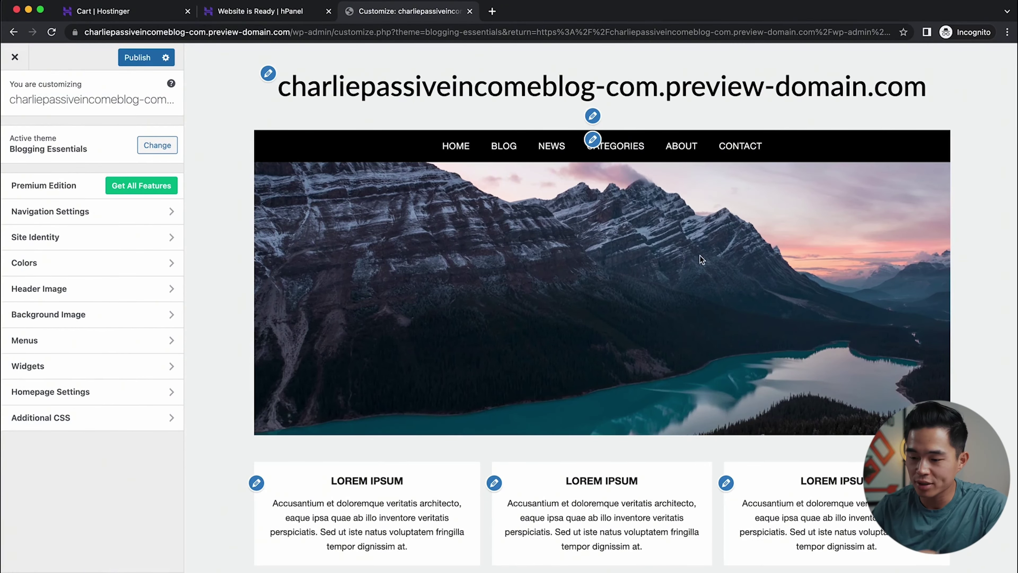
{"action": "scroll", "coordinate": [523, 437], "scroll_direction": "down", "scroll_amount": 1}
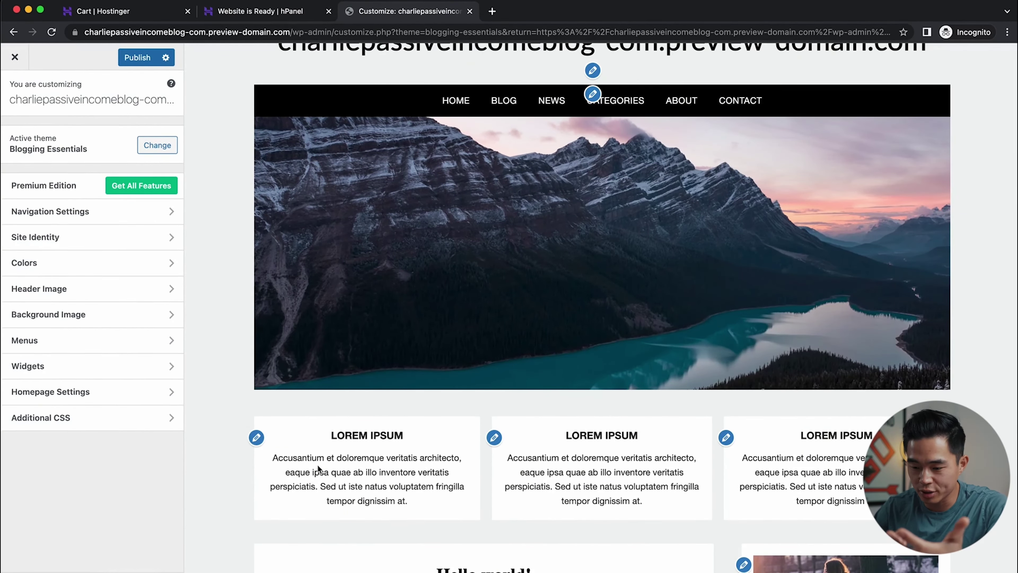
{"action": "scroll", "coordinate": [317, 468], "scroll_direction": "up", "scroll_amount": 1}
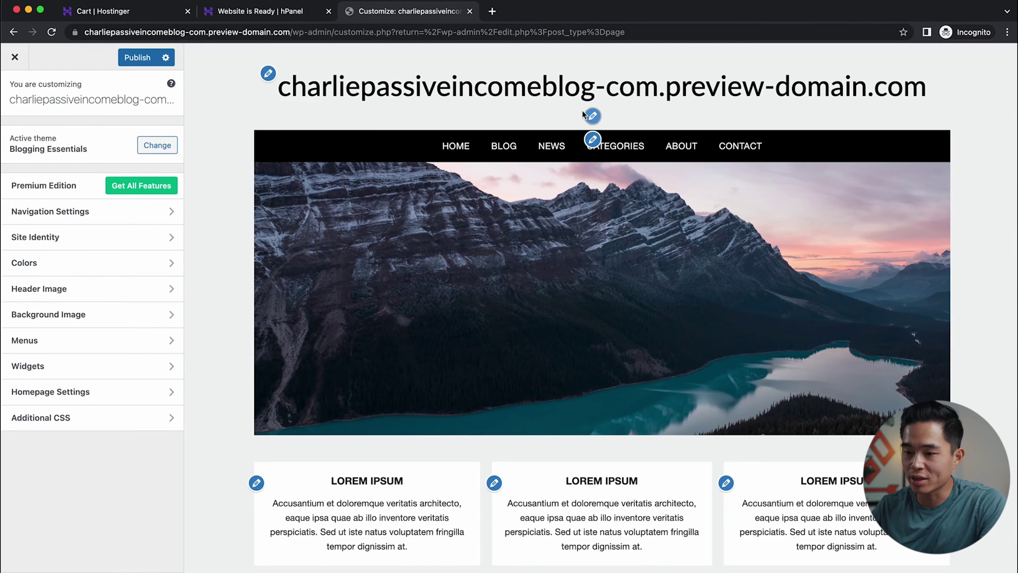
{"action": "left_click", "coordinate": [259, 72]}
{"action": "triple_click", "coordinate": [127, 193]}
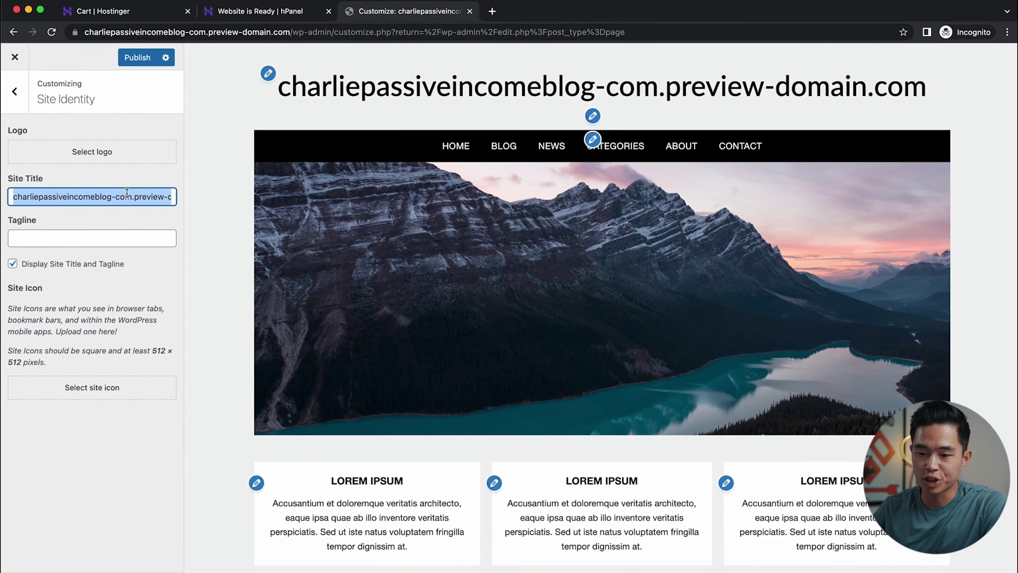
{"action": "type", "text": "Passive Income"}
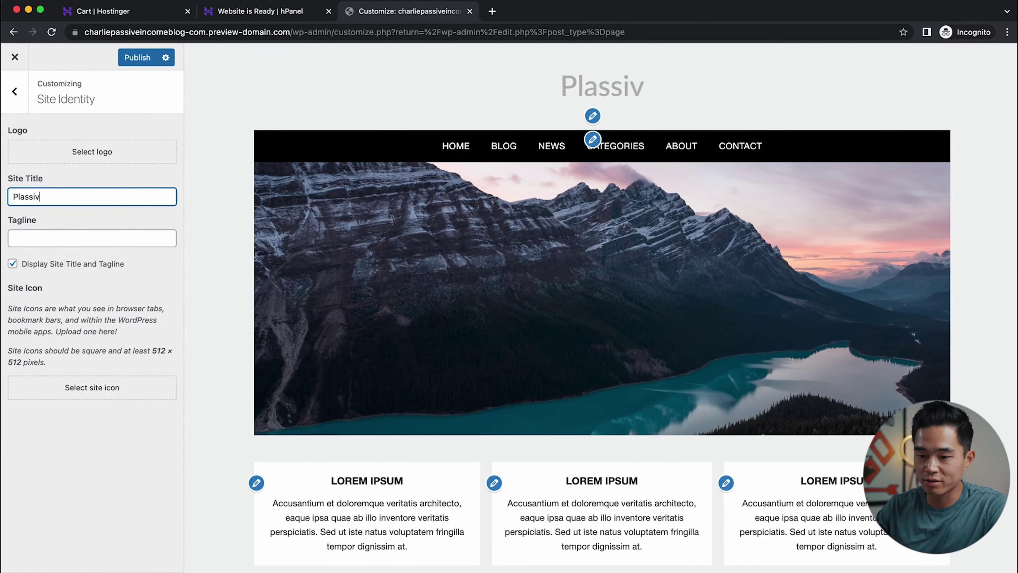
{"action": "type", "text": " Blog"}
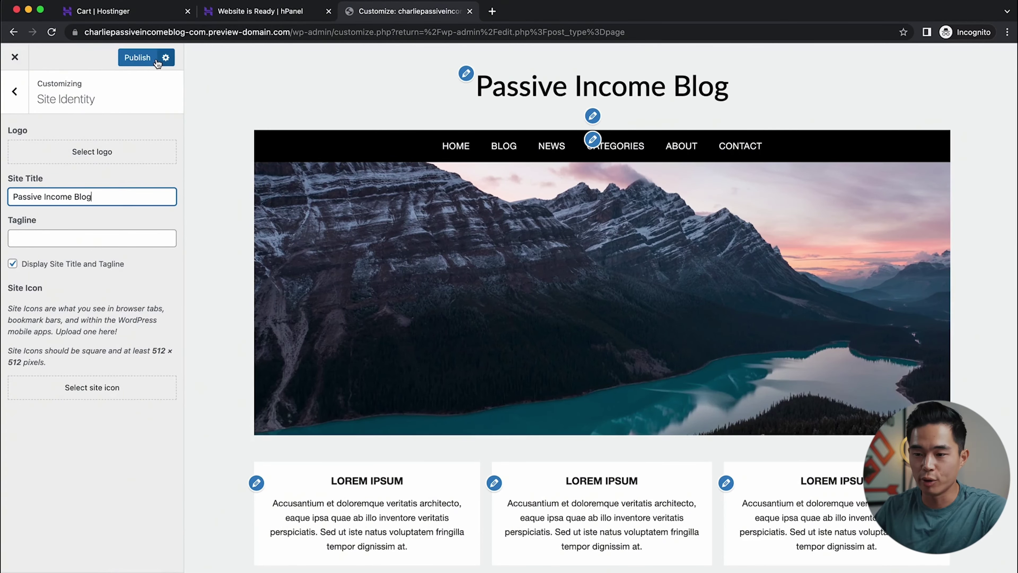
{"action": "left_click", "coordinate": [144, 58]}
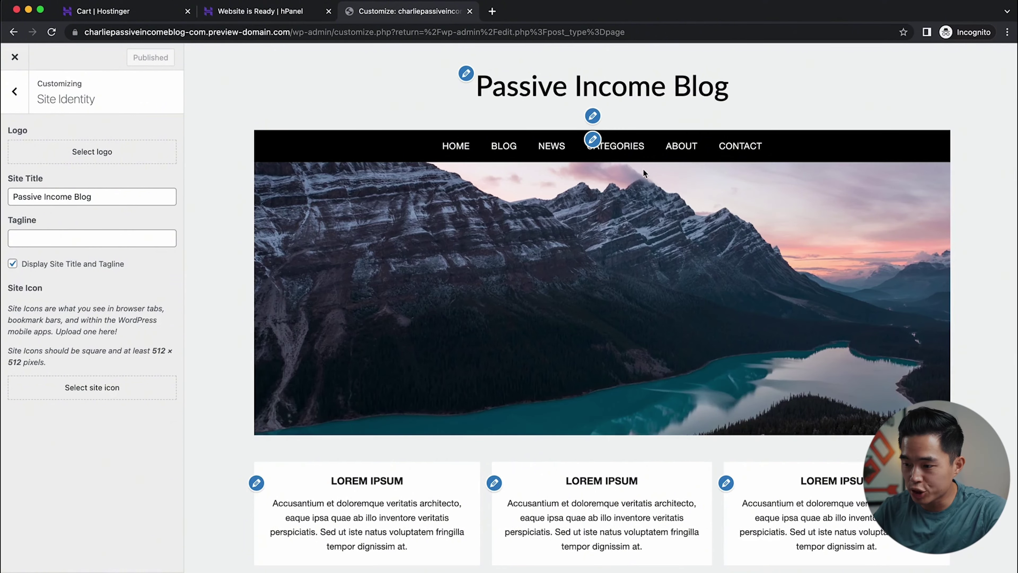
Step: Review which menu is assigned to the theme's Primary location and look over the page preview, closing the customizer when done
{"action": "left_click", "coordinate": [593, 139]}
{"action": "left_click", "coordinate": [121, 241]}
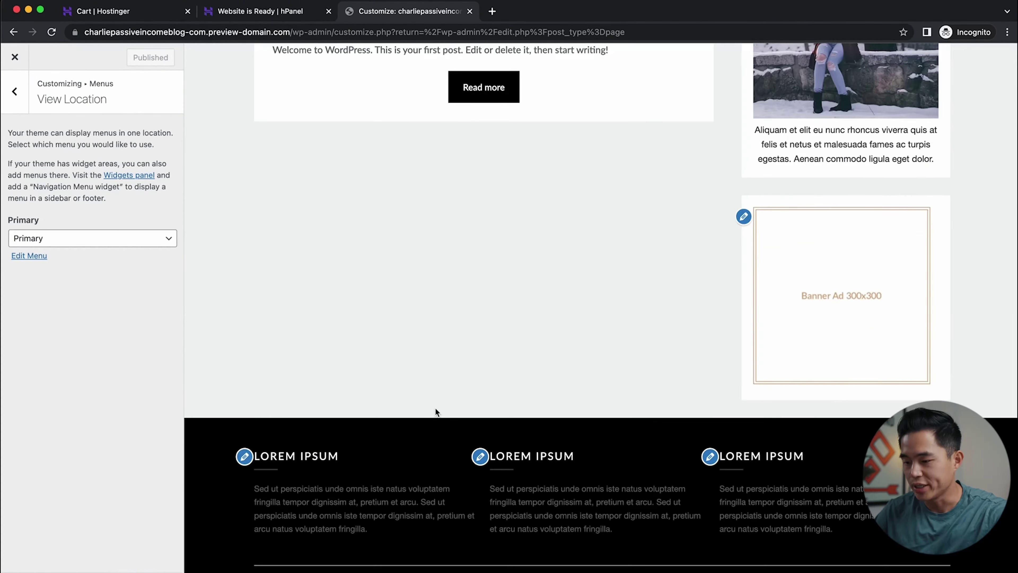
{"action": "scroll", "coordinate": [435, 407], "scroll_direction": "up", "scroll_amount": 15}
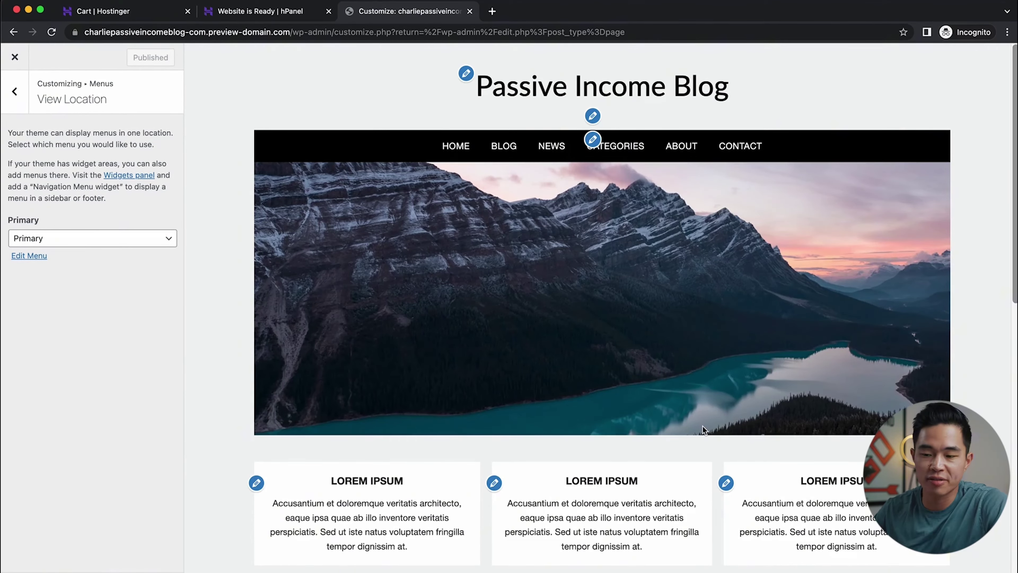
{"action": "left_click", "coordinate": [15, 57]}
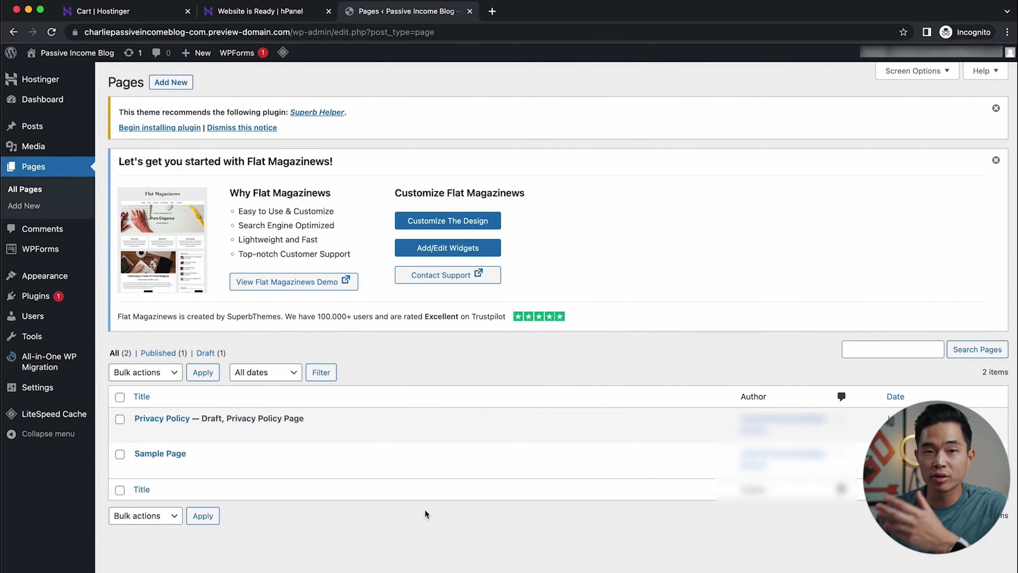
Step: Open the Nothing Beats New York post for editing and start a new paragraph reading Hello after its last paragraph
{"action": "left_click", "coordinate": [35, 127]}
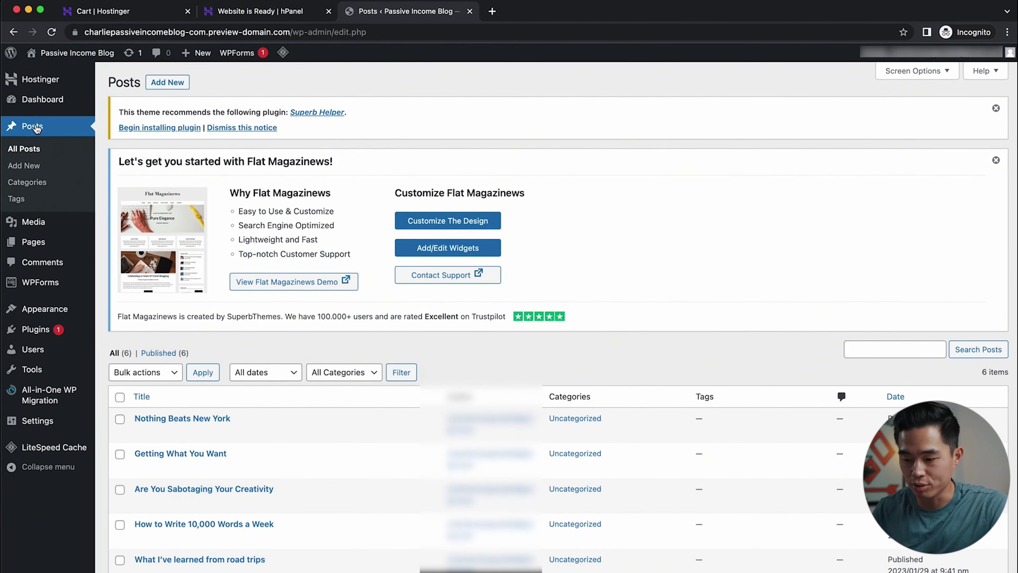
{"action": "scroll", "coordinate": [312, 482], "scroll_direction": "down", "scroll_amount": 3}
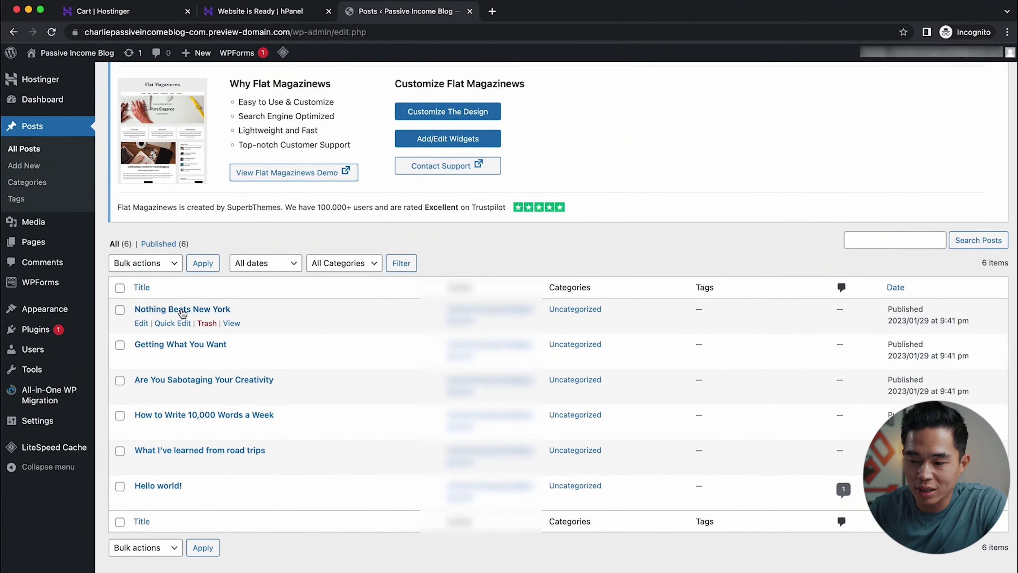
{"action": "left_click", "coordinate": [177, 310]}
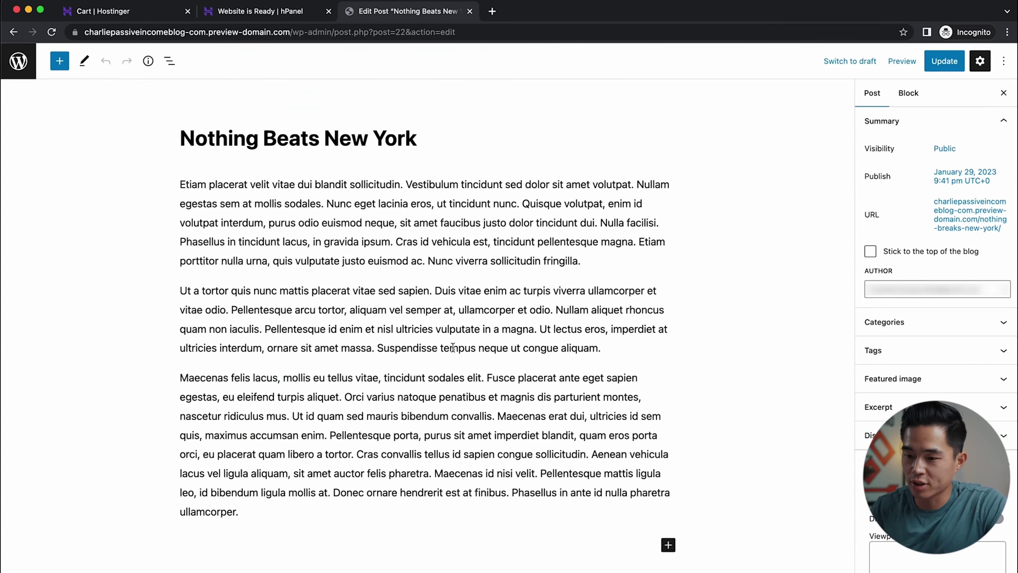
{"action": "left_click", "coordinate": [373, 513]}
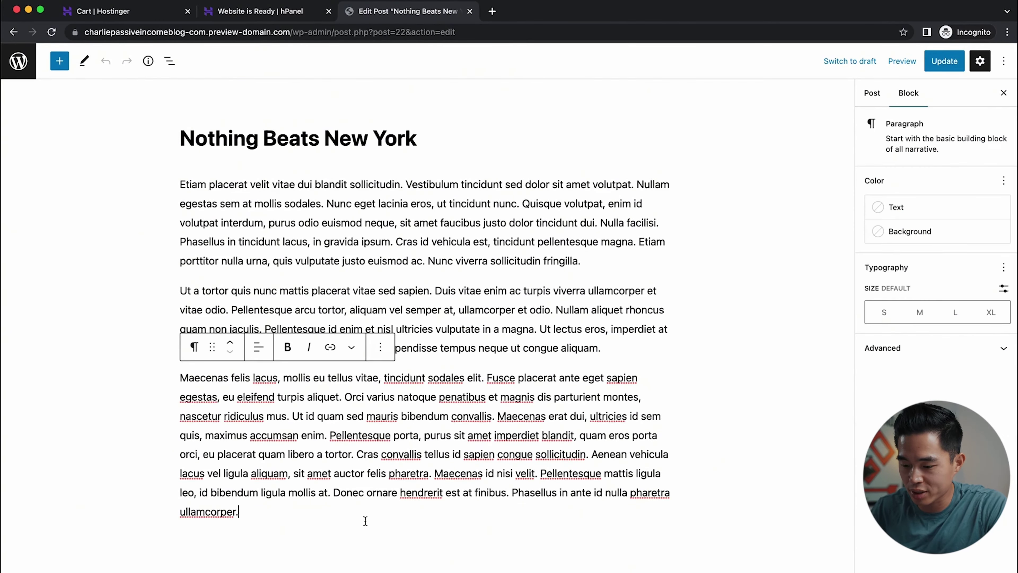
{"action": "key", "text": "Return"}
{"action": "type", "text": "Hello"}
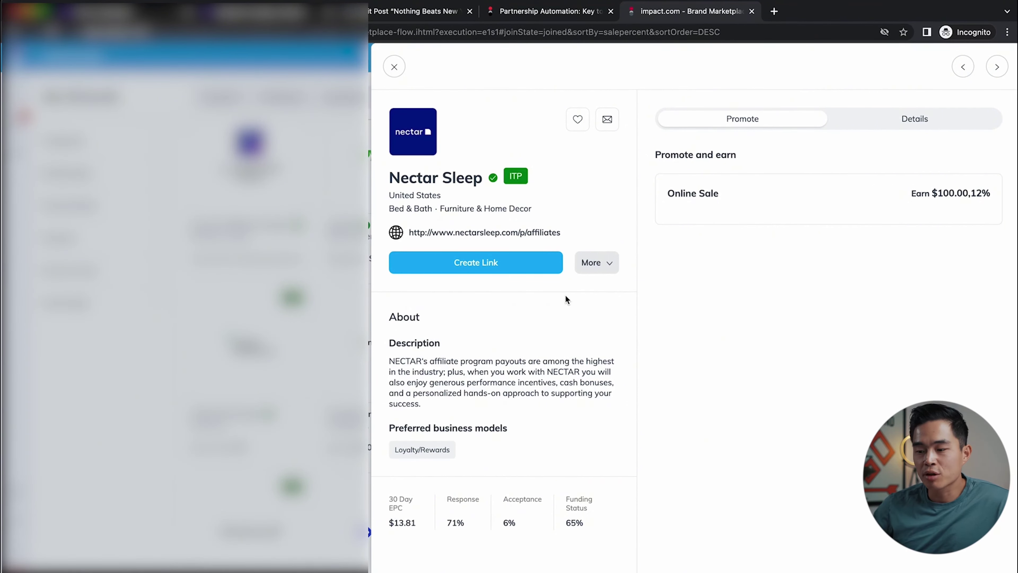
Step: On impact.com, create an affiliate link for the Nectar Sleep brand and copy the whole link
{"action": "left_click", "coordinate": [492, 271]}
{"action": "double_click", "coordinate": [185, 244]}
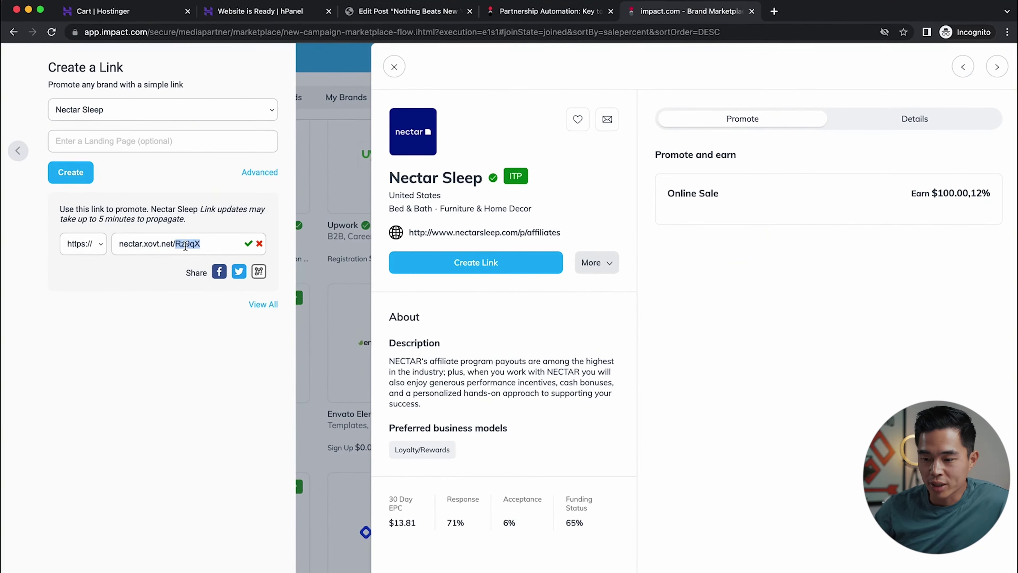
{"action": "triple_click", "coordinate": [185, 244]}
{"action": "key", "text": "super+c"}
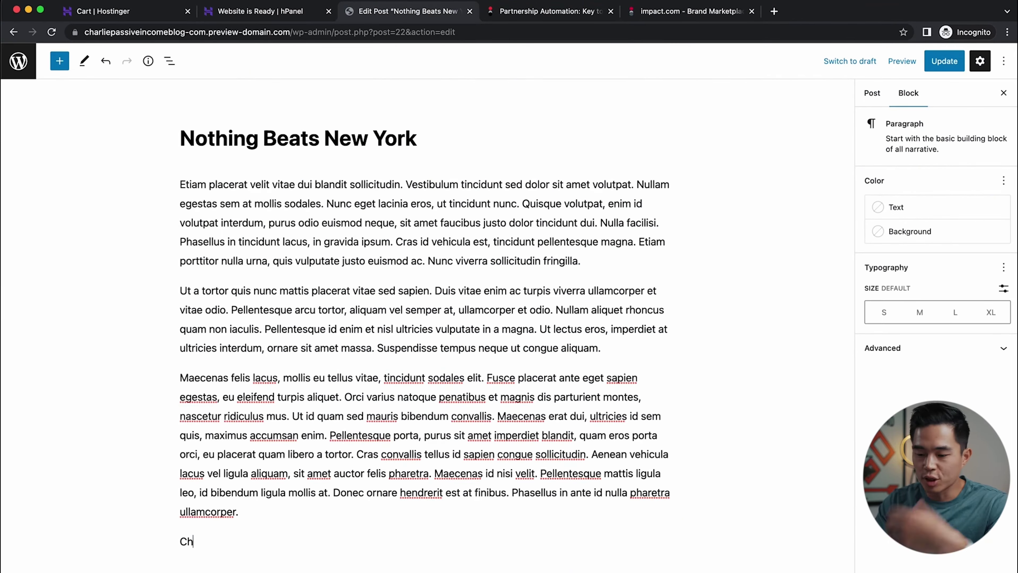
Step: Back in the WordPress post, clear the text in the last paragraph and retitle the post "Nectar Mattress: The Best Mattress to Sleep on?"
{"action": "key", "text": "BackSpace"}
{"action": "key", "text": "BackSpace"}
{"action": "key", "text": "BackSpace"}
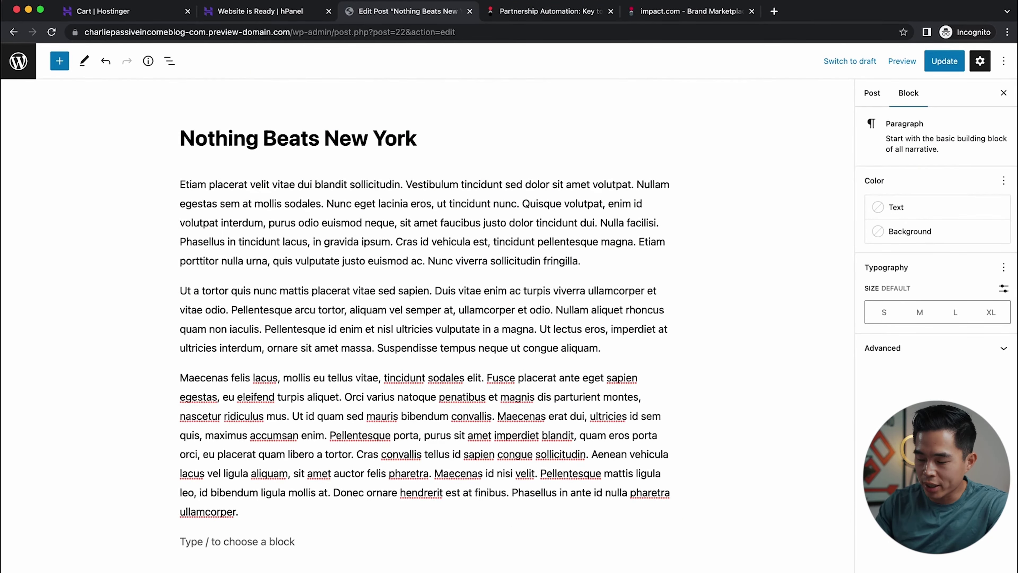
{"action": "triple_click", "coordinate": [317, 130]}
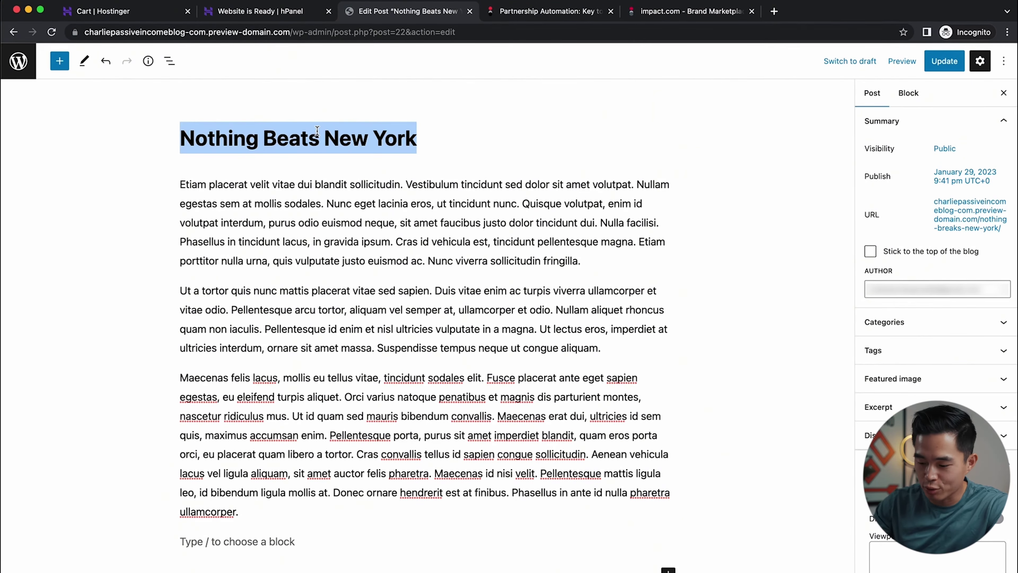
{"action": "type", "text": "Nectar Mattress: The Best Mattress to Sleep on?"}
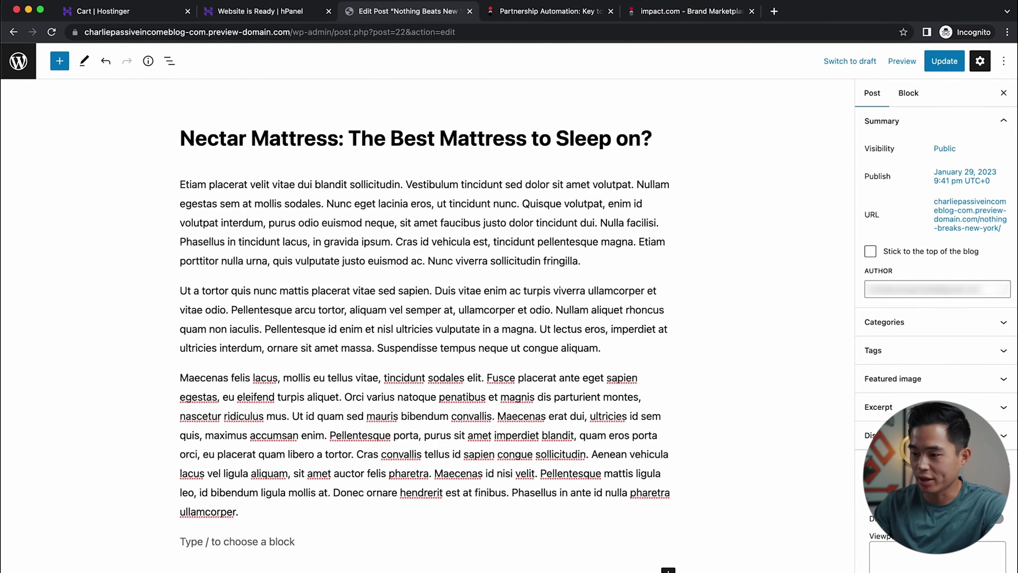
Step: Write "Check it out here:" in the empty last paragraph, followed by the copied affiliate address, and hyperlink that address to itself
{"action": "left_click", "coordinate": [304, 541]}
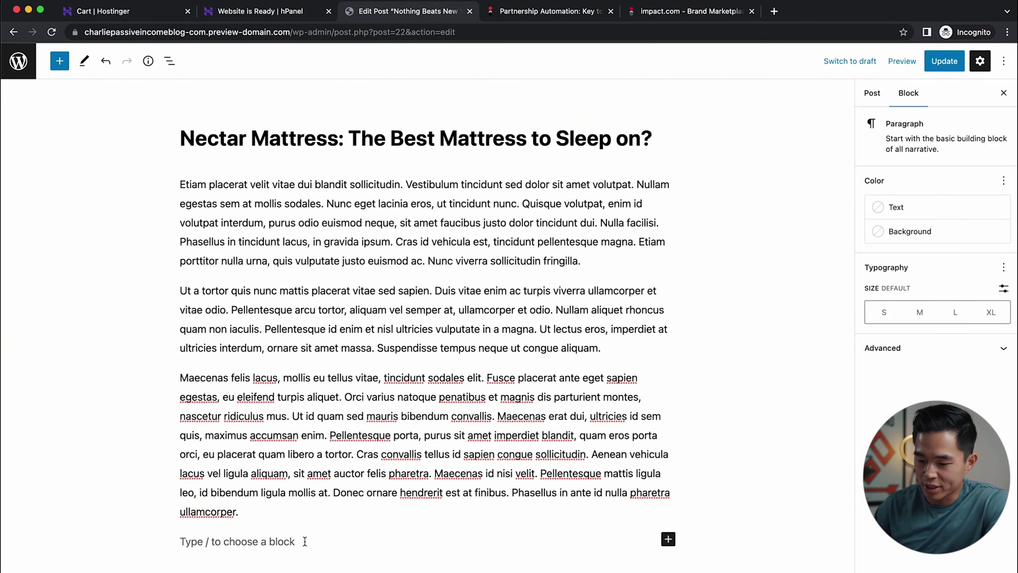
{"action": "type", "text": "Check it out here:"}
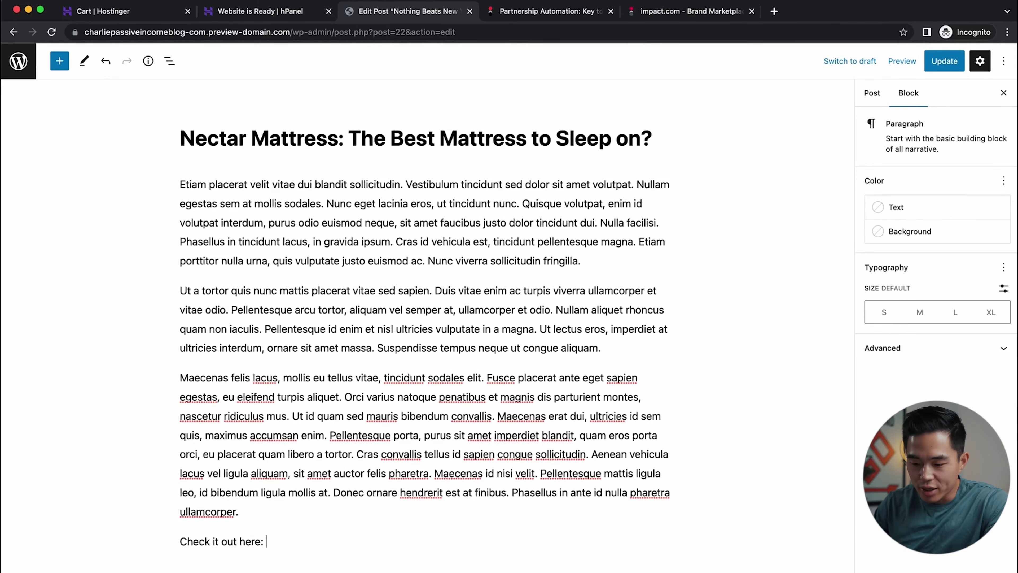
{"action": "key", "text": "super+v"}
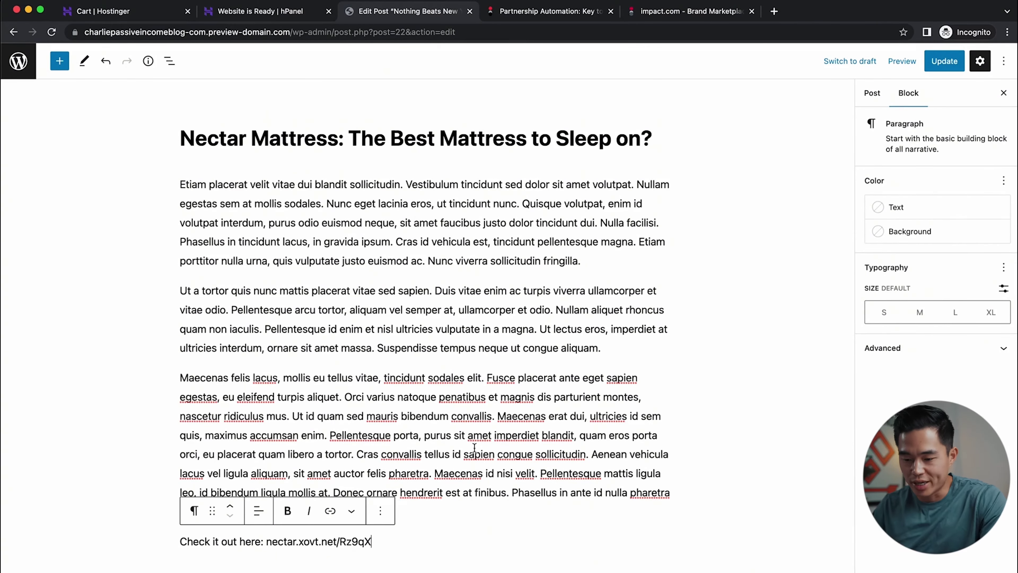
{"action": "key", "text": "shift+super+Left"}
{"action": "left_click", "coordinate": [331, 516]}
{"action": "key", "text": "super+v"}
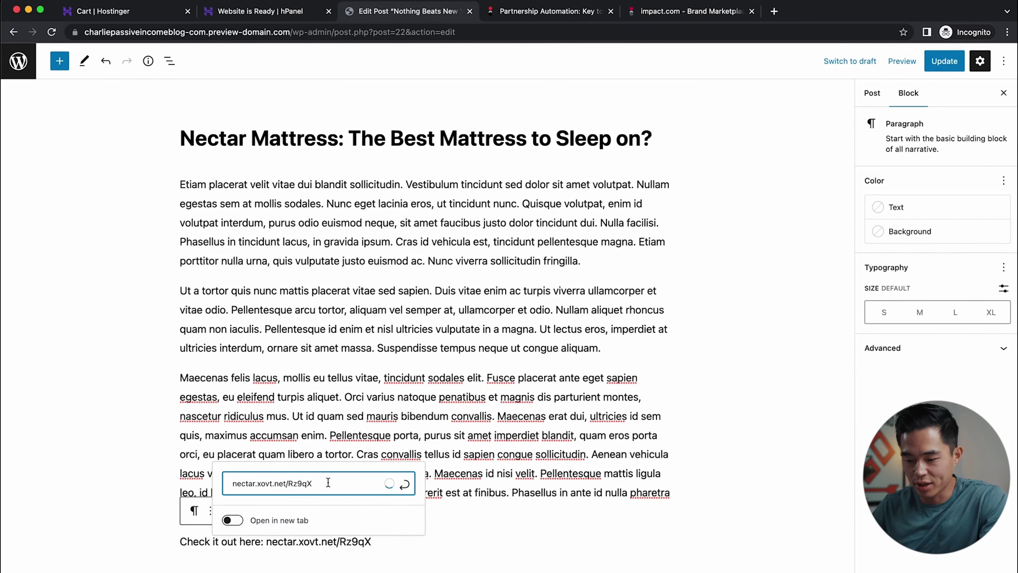
{"action": "key", "text": "Return"}
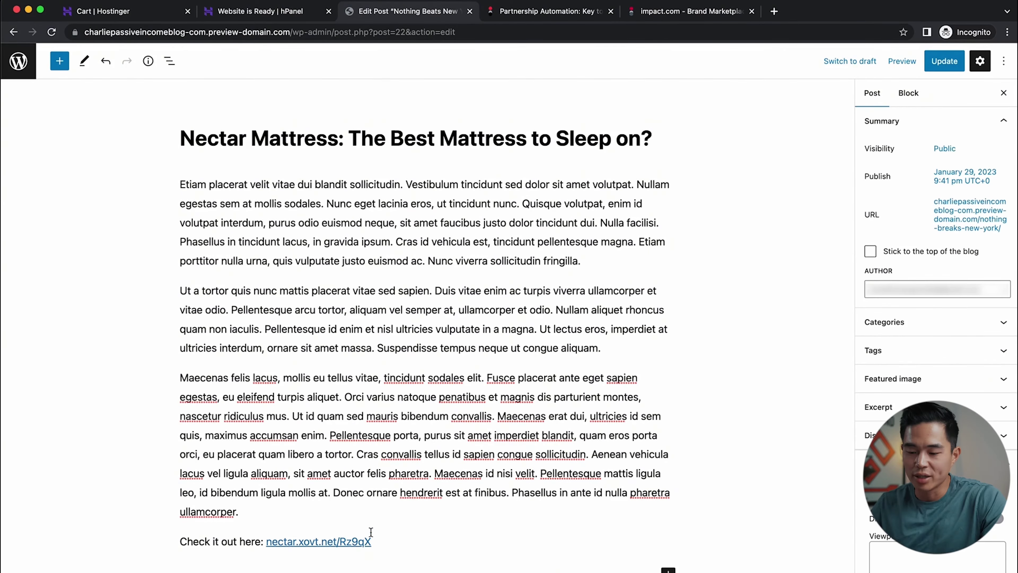
Step: Switch to the Google AdSense site and begin the sign-up from its home page
{"action": "scroll", "coordinate": [351, 439], "scroll_direction": "down", "scroll_amount": 1}
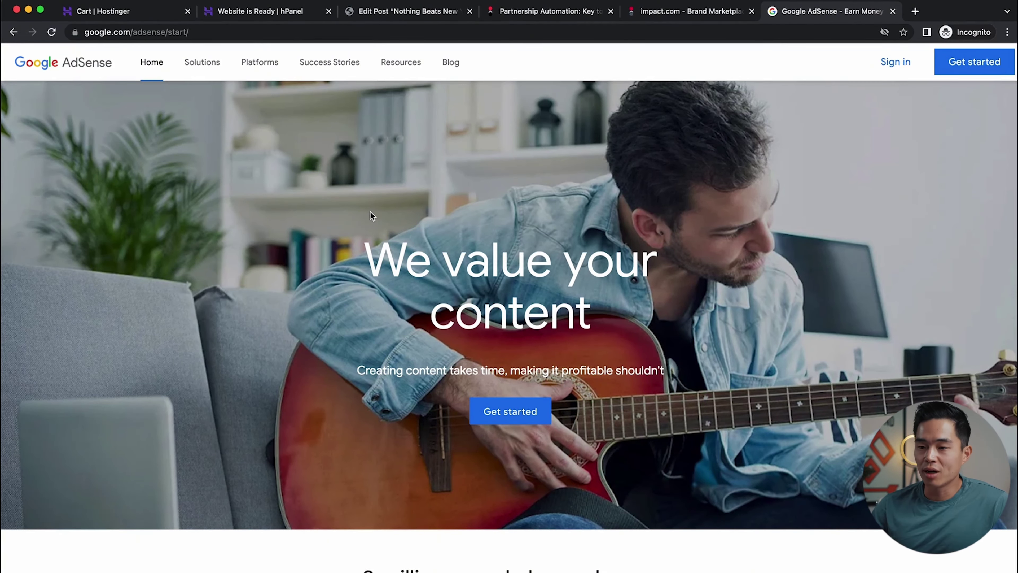
{"action": "left_click", "coordinate": [998, 66]}
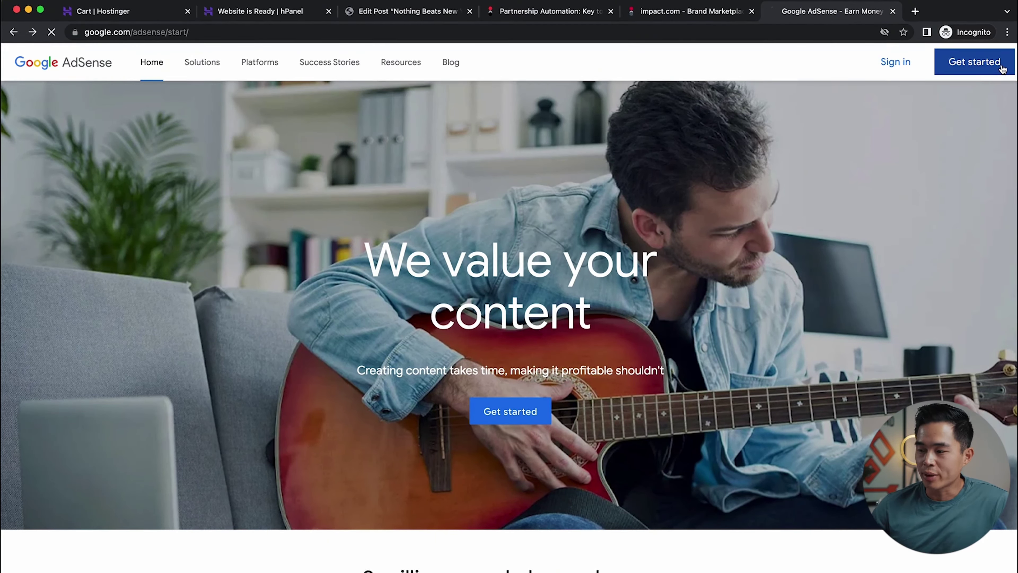